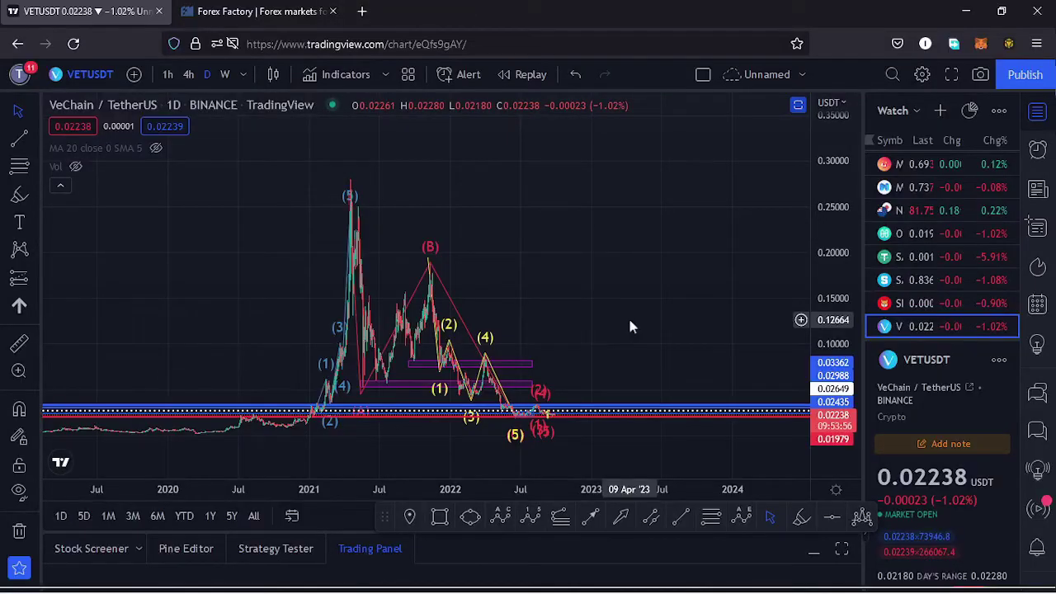
Pan the daily VETUSDT chart and hide the watchlist panel so the chart spans full width.
{"action": "left_click_drag", "start_coordinate": [629, 327], "coordinate": [542, 313]}
{"action": "left_click_drag", "start_coordinate": [471, 300], "coordinate": [657, 305]}
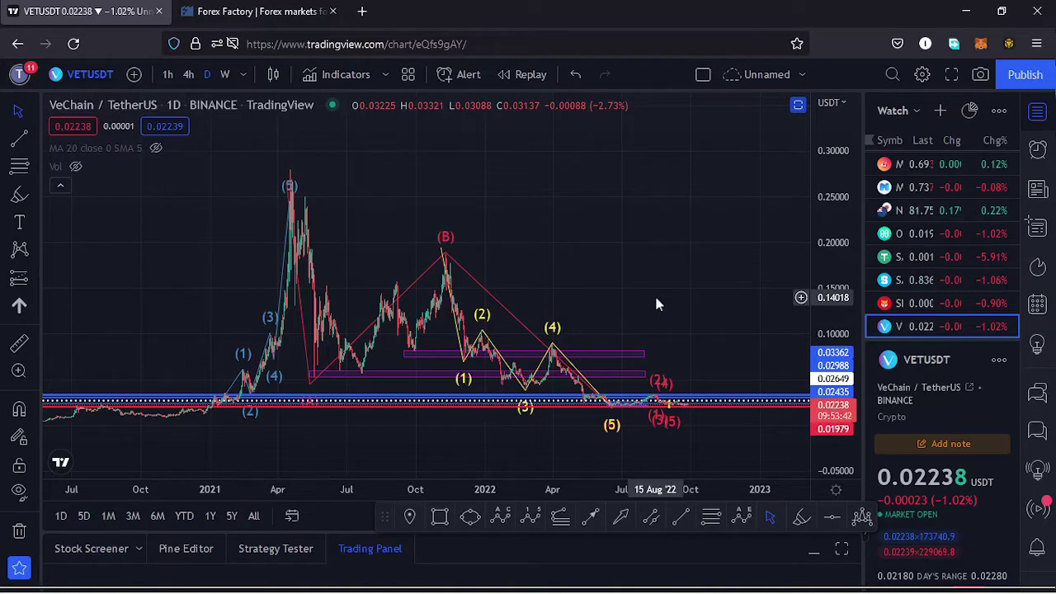
{"action": "left_click", "coordinate": [1039, 117]}
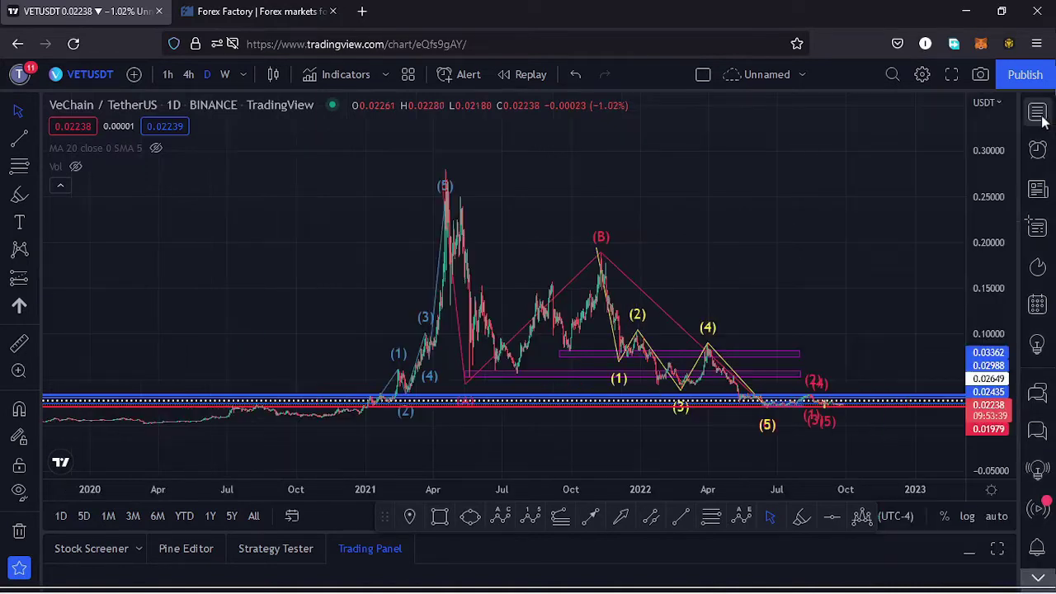
Shift the daily chart upward and stretch the price scale to focus on recent prices.
{"action": "scroll", "coordinate": [655, 289], "scroll_direction": "up", "scroll_amount": 2}
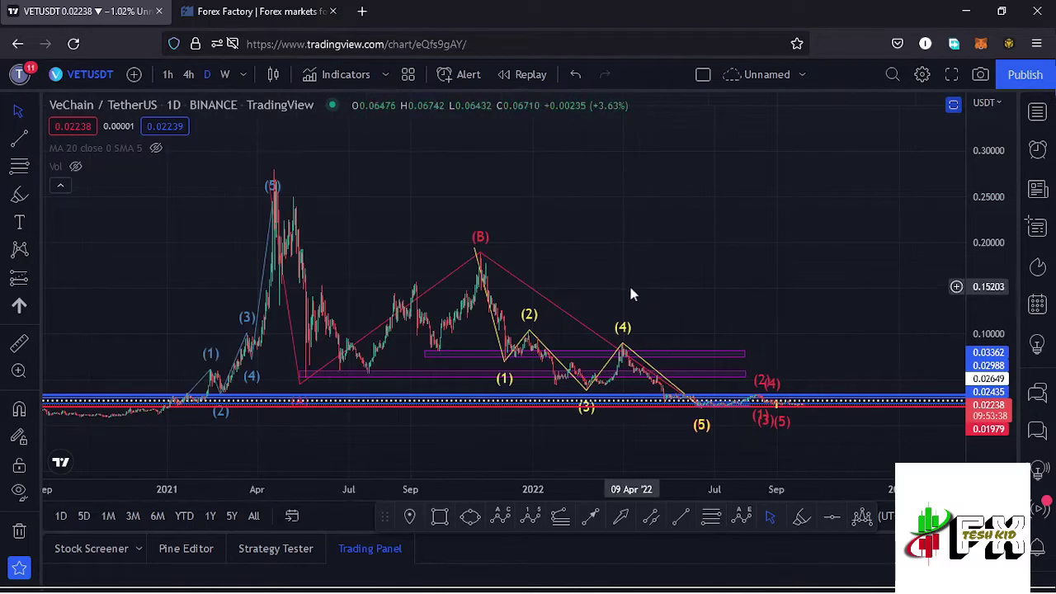
{"action": "left_click_drag", "start_coordinate": [689, 309], "coordinate": [694, 292]}
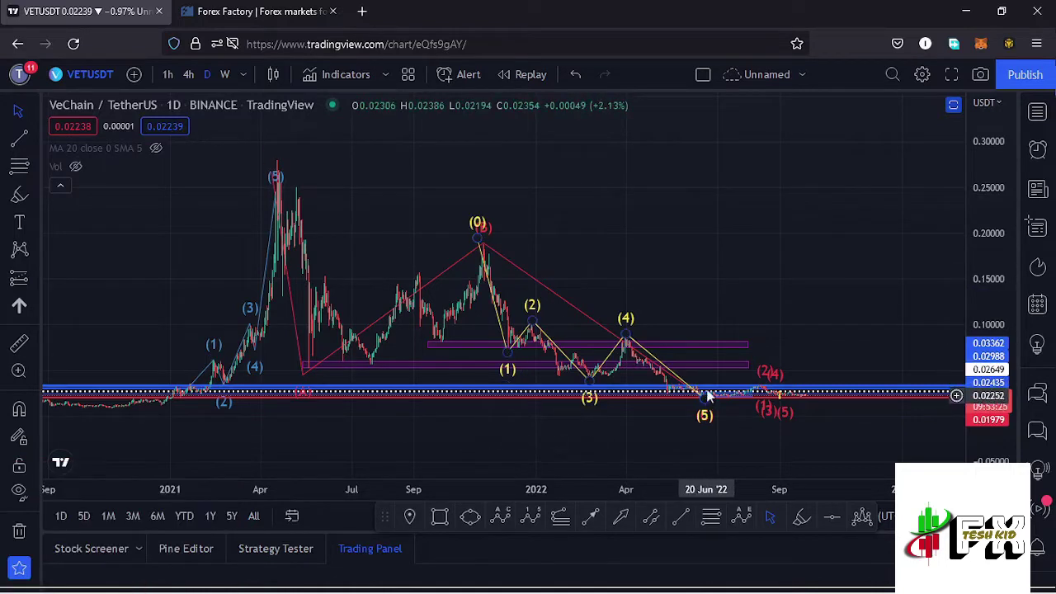
{"action": "left_click_drag", "start_coordinate": [704, 314], "coordinate": [717, 300]}
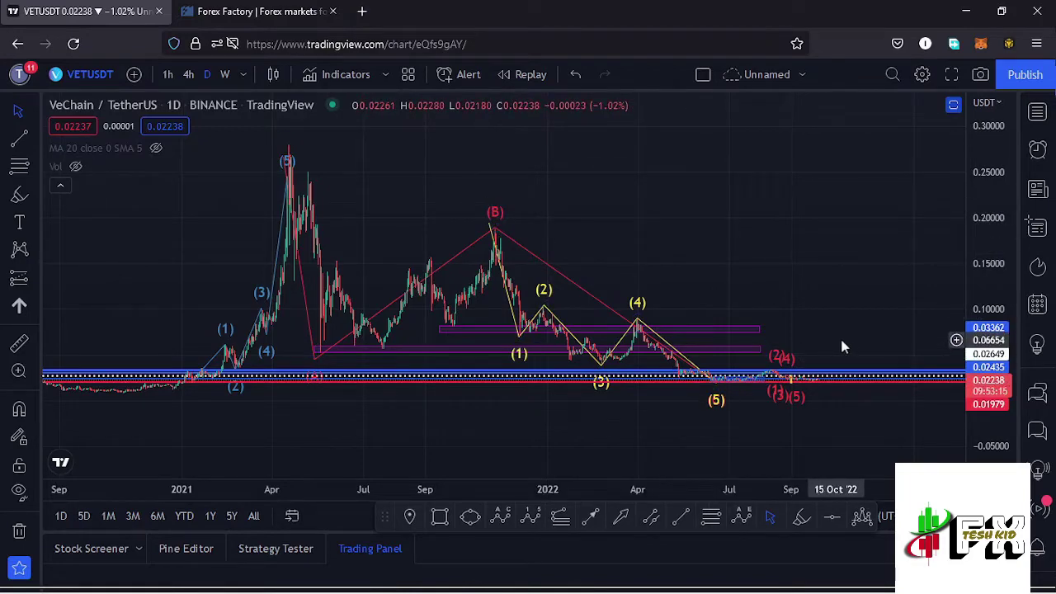
{"action": "left_click_drag", "start_coordinate": [848, 337], "coordinate": [846, 264]}
{"action": "left_click_drag", "start_coordinate": [989, 334], "coordinate": [989, 388]}
Bring the June–September 2022 price action into view and switch to 4-hour candles.
{"action": "scroll", "coordinate": [858, 379], "scroll_direction": "up", "scroll_amount": 5}
{"action": "left_click_drag", "start_coordinate": [695, 355], "coordinate": [703, 199]}
{"action": "scroll", "coordinate": [588, 312], "scroll_direction": "up", "scroll_amount": 3}
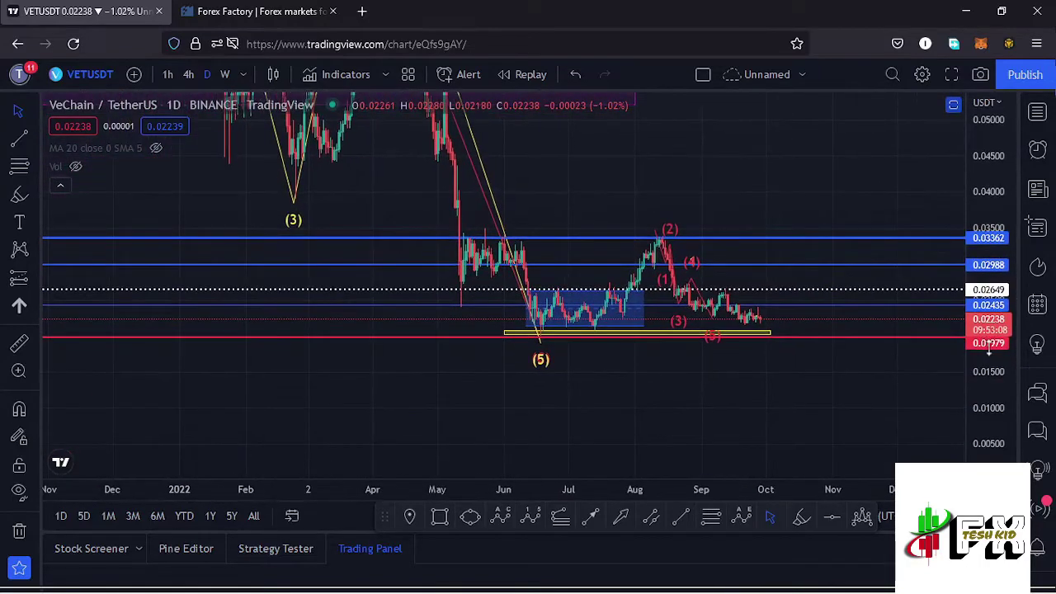
{"action": "left_click_drag", "start_coordinate": [992, 347], "coordinate": [451, 373]}
{"action": "left_click_drag", "start_coordinate": [502, 272], "coordinate": [697, 262]}
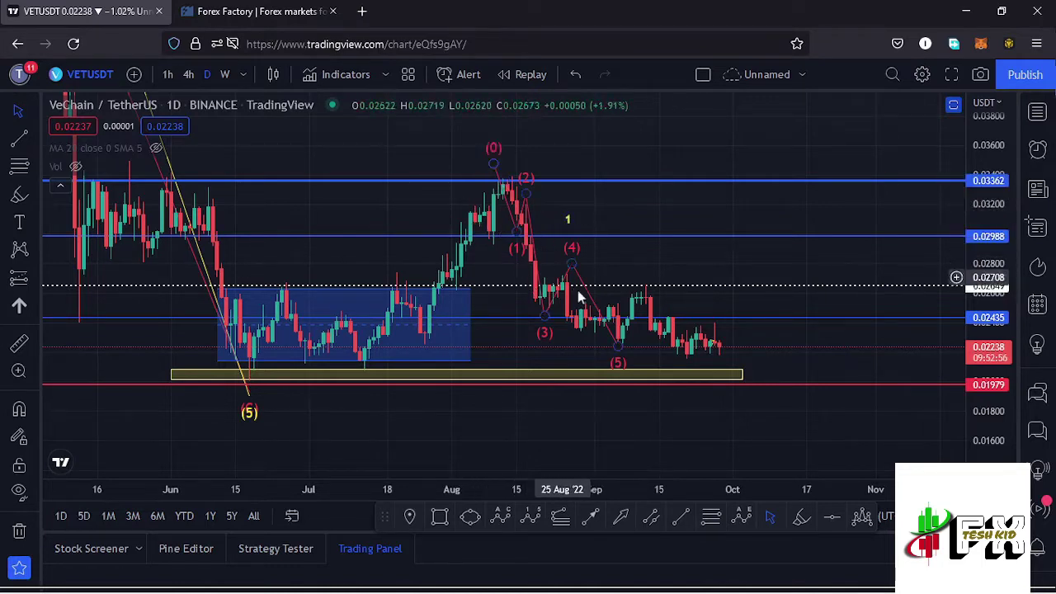
{"action": "left_click", "coordinate": [189, 75]}
{"action": "scroll", "coordinate": [330, 314], "scroll_direction": "down", "scroll_amount": 5}
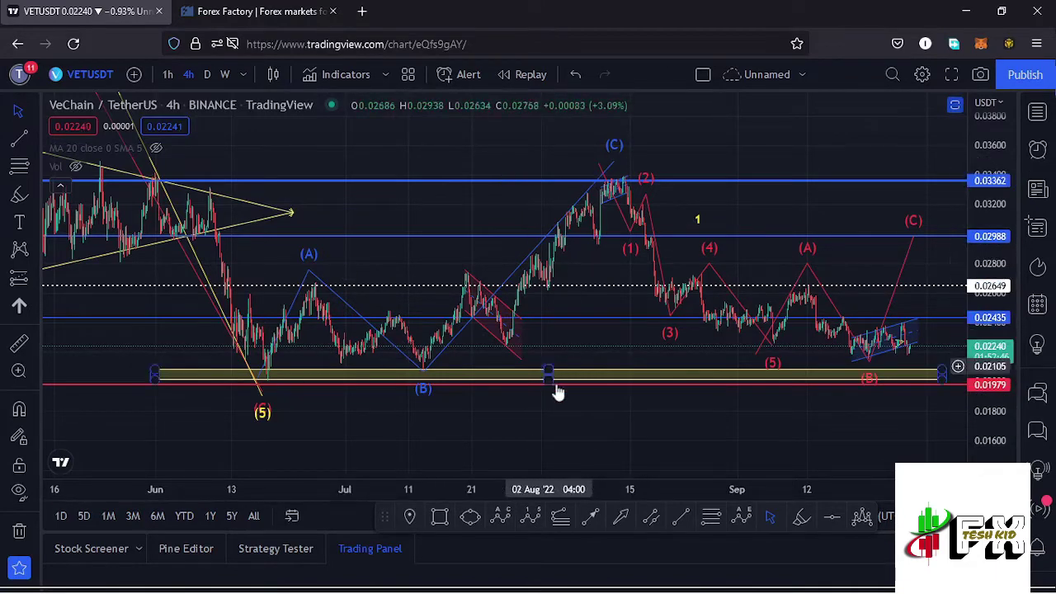
Draw a red Elliott impulse wave (0)–(5) from the June low to a projected top near 0.0373, then select it.
{"action": "left_click", "coordinate": [534, 517]}
{"action": "left_click", "coordinate": [268, 382]}
{"action": "left_click", "coordinate": [330, 265]}
{"action": "left_click", "coordinate": [422, 386]}
{"action": "left_click", "coordinate": [565, 151]}
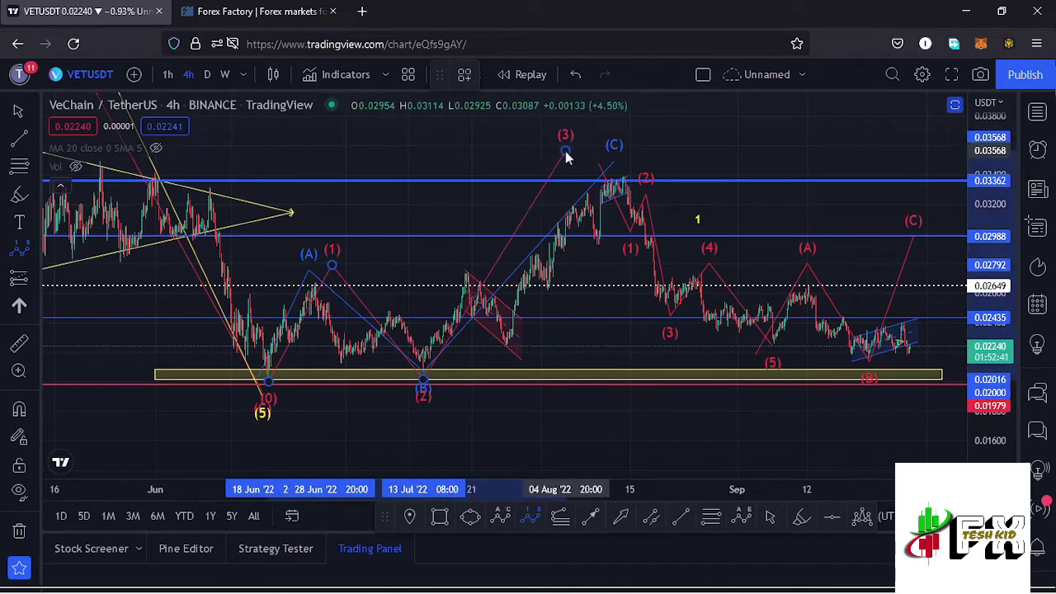
{"action": "left_click", "coordinate": [679, 287]}
{"action": "left_click", "coordinate": [737, 126]}
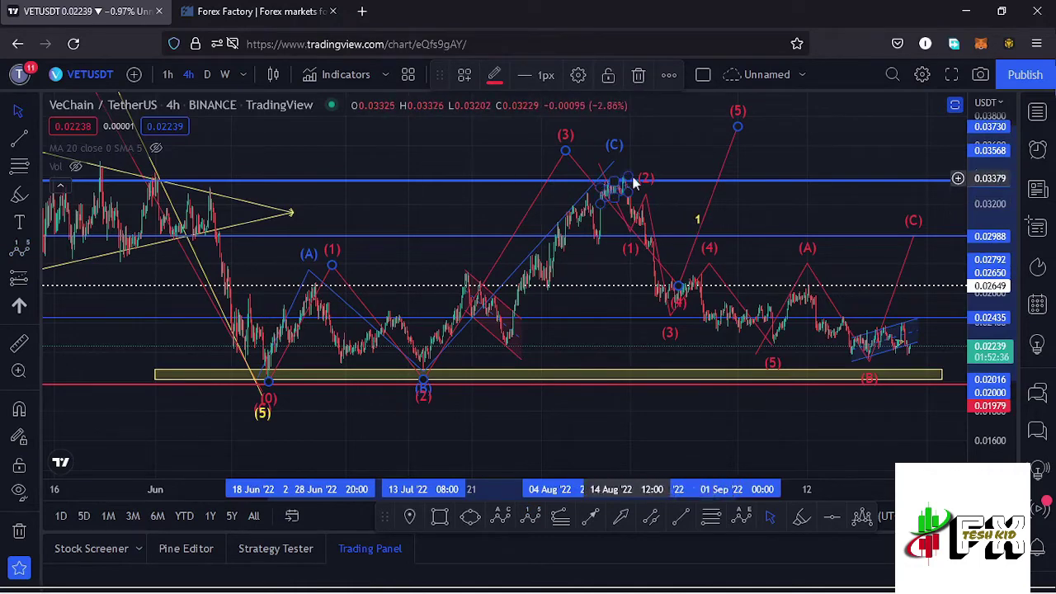
{"action": "left_click_drag", "start_coordinate": [657, 143], "coordinate": [662, 227]}
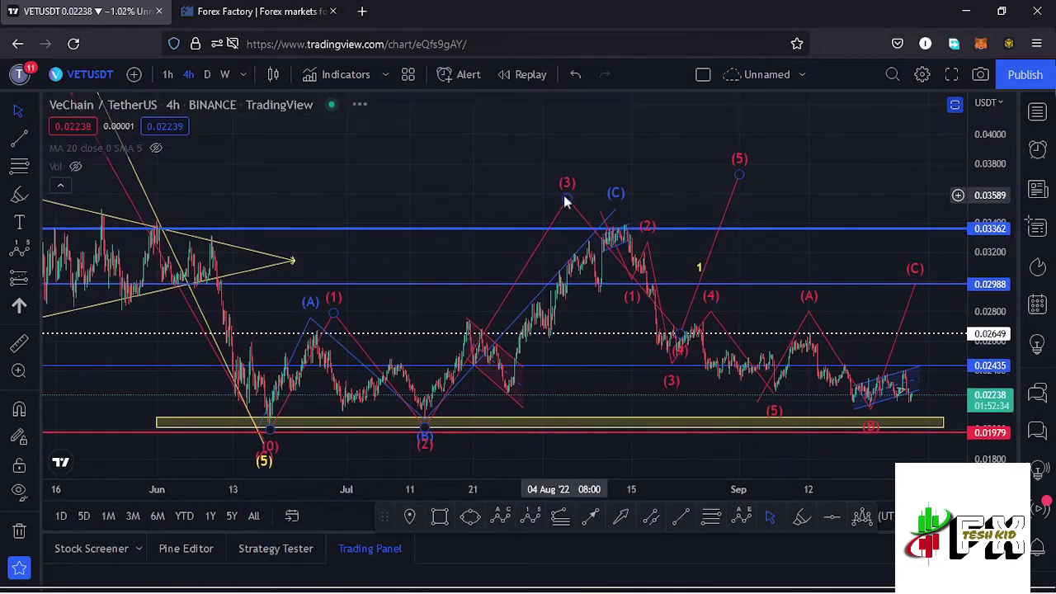
{"action": "left_click", "coordinate": [681, 336]}
Delete the red impulse wave and review the remaining wave counts and channel on the 4h chart.
{"action": "key", "text": "Delete"}
{"action": "scroll", "coordinate": [371, 330], "scroll_direction": "down", "scroll_amount": 2}
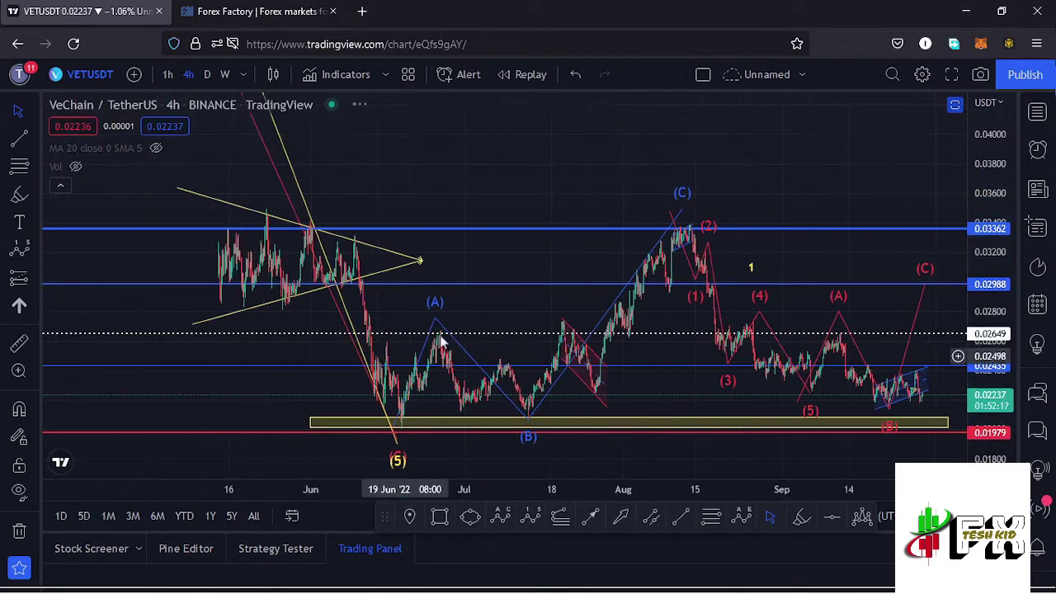
{"action": "left_click_drag", "start_coordinate": [523, 306], "coordinate": [441, 309]}
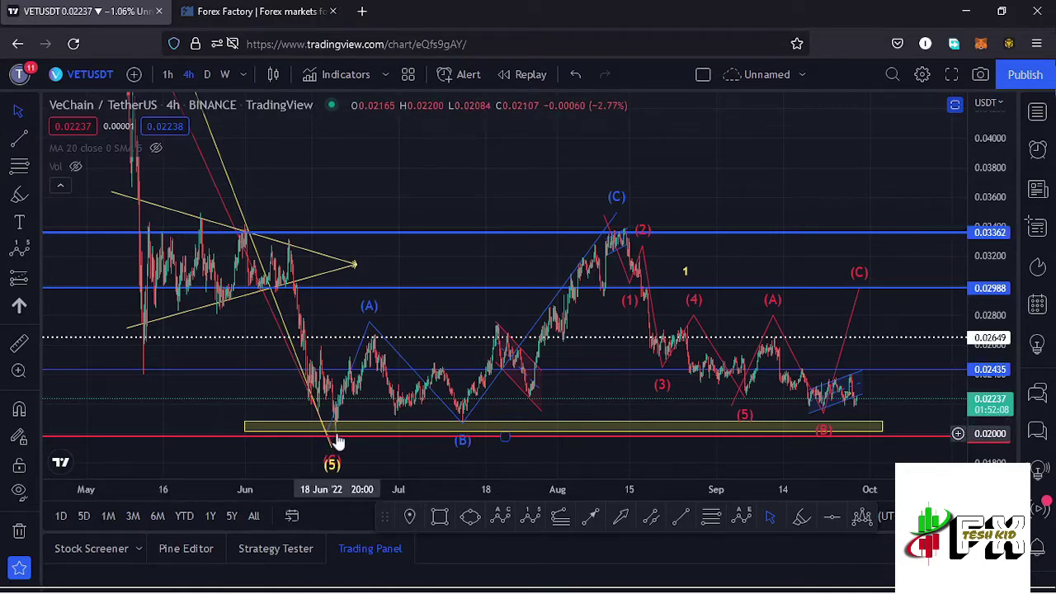
{"action": "scroll", "coordinate": [553, 278], "scroll_direction": "down", "scroll_amount": 2}
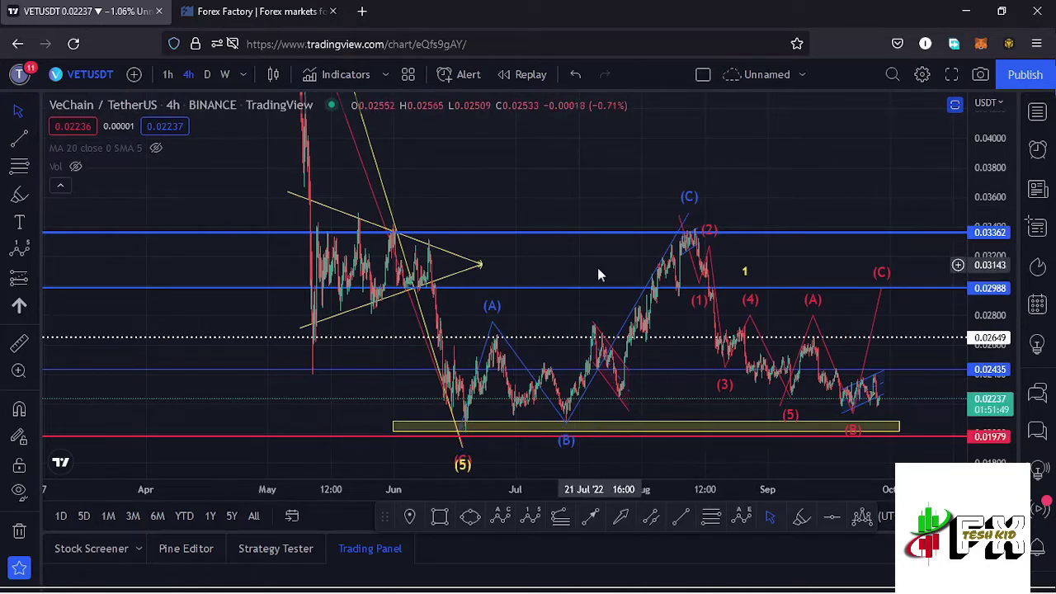
{"action": "scroll", "coordinate": [598, 267], "scroll_direction": "right", "scroll_amount": 6}
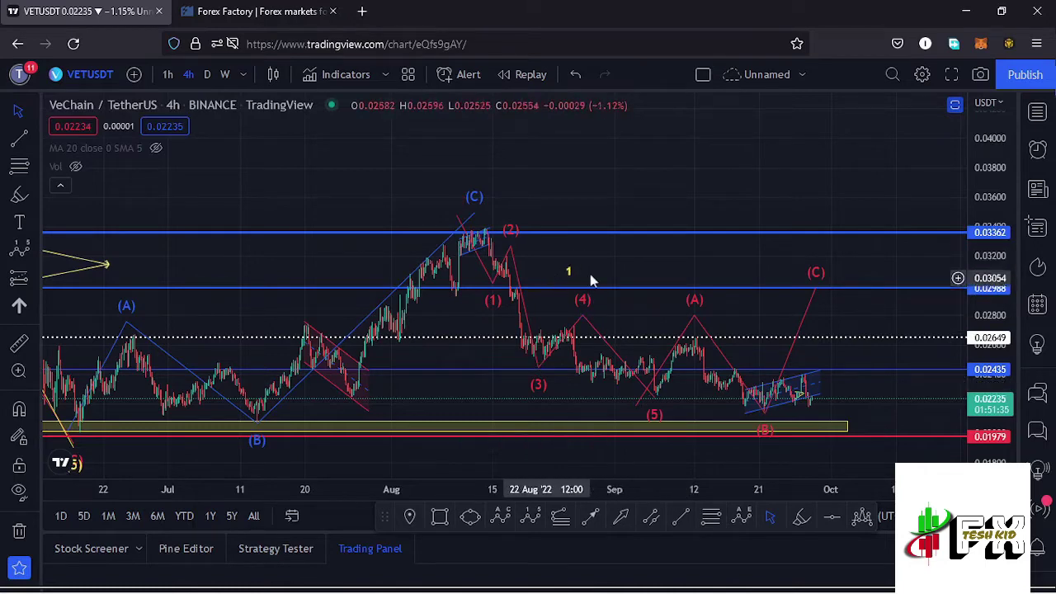
{"action": "left_click_drag", "start_coordinate": [620, 318], "coordinate": [607, 406]}
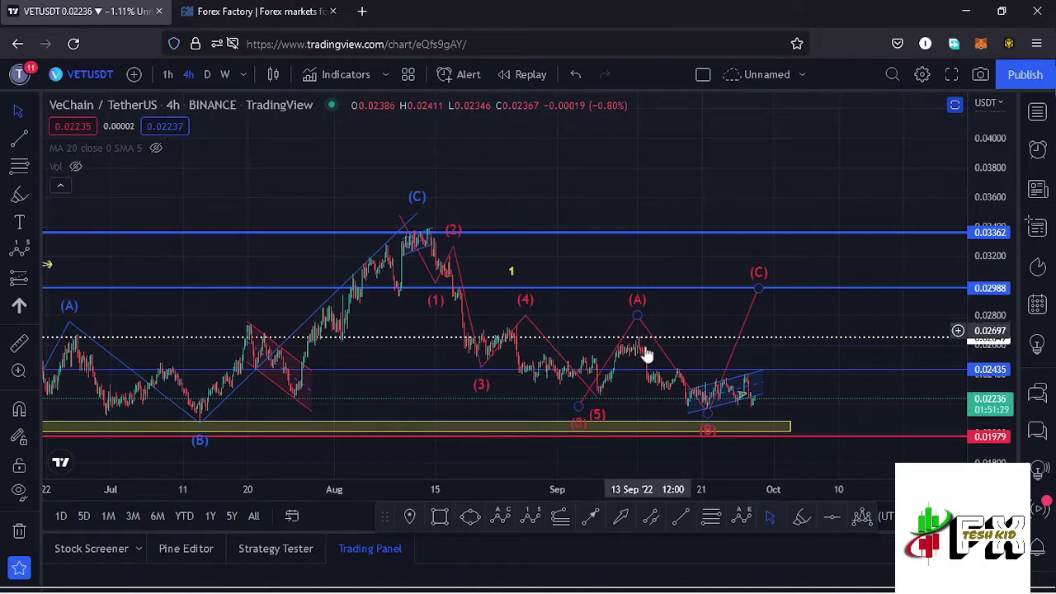
{"action": "scroll", "coordinate": [555, 384], "scroll_direction": "up", "scroll_amount": 2}
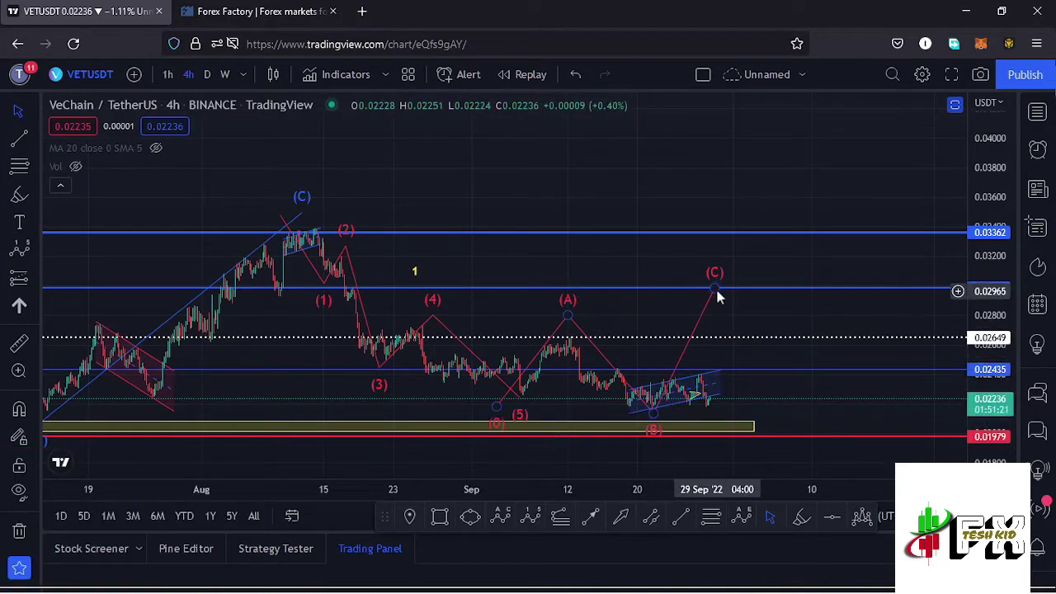
{"action": "scroll", "coordinate": [718, 295], "scroll_direction": "down", "scroll_amount": 2}
{"action": "left_click", "coordinate": [709, 517]}
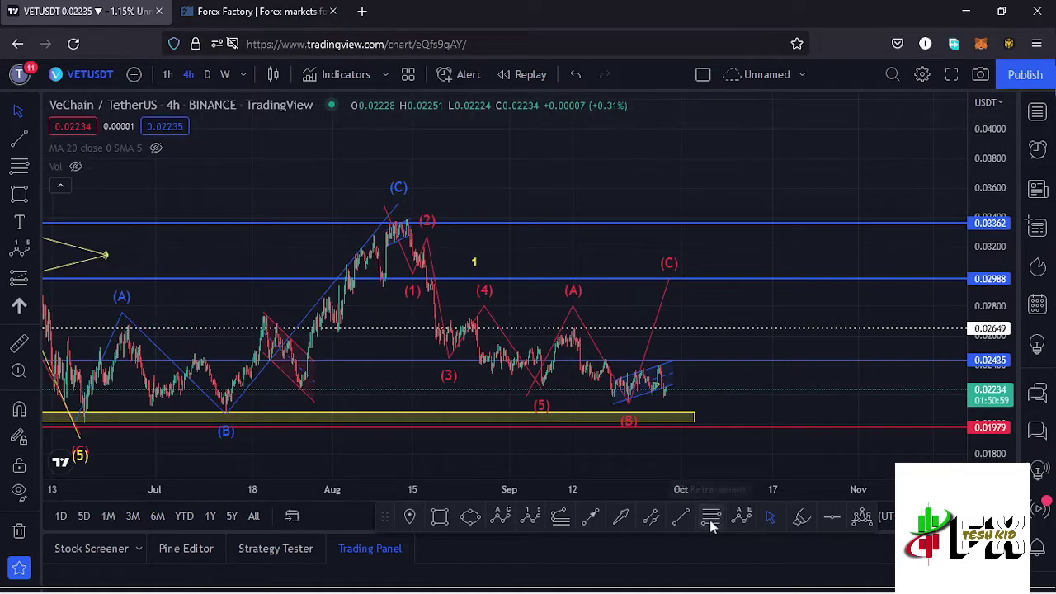
{"action": "left_click", "coordinate": [408, 222]}
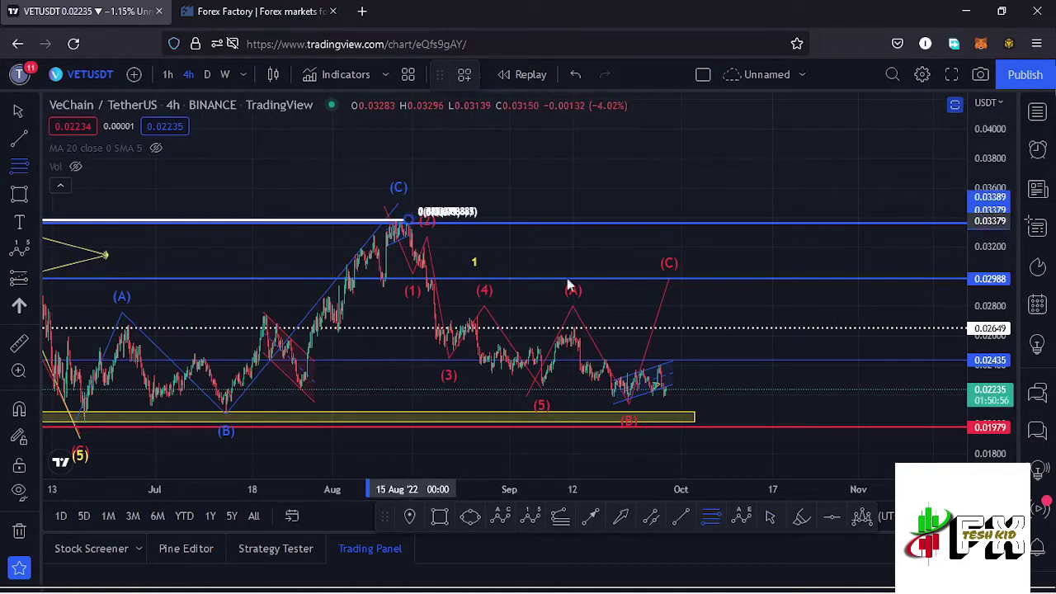
{"action": "left_click", "coordinate": [835, 386]}
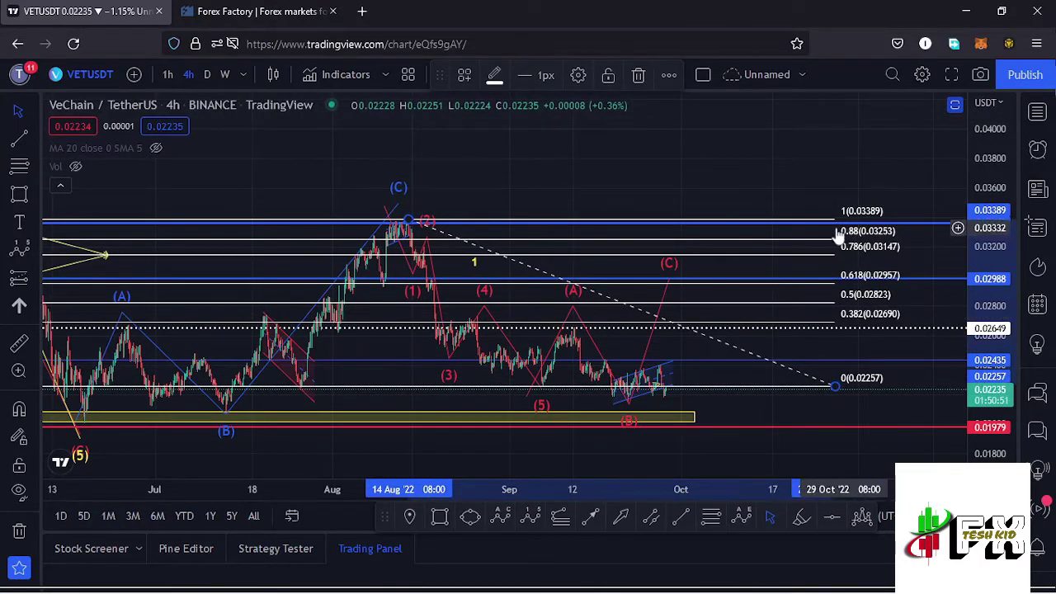
{"action": "key", "text": "Delete"}
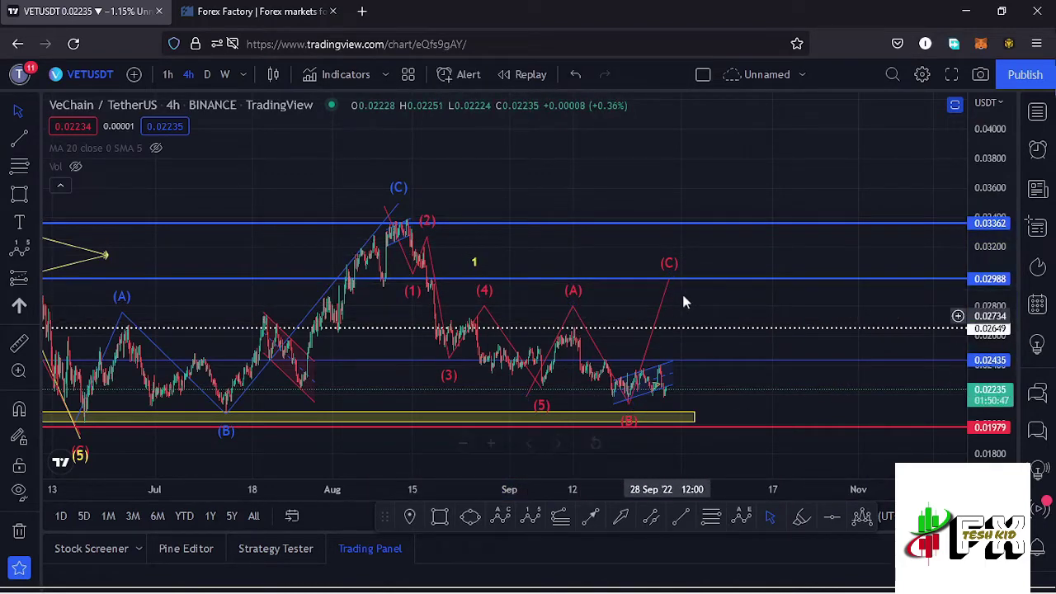
Zoom and pan the 4h chart toward earlier candles, then change the timeframe to 1 hour.
{"action": "left_click_drag", "start_coordinate": [757, 392], "coordinate": [780, 314]}
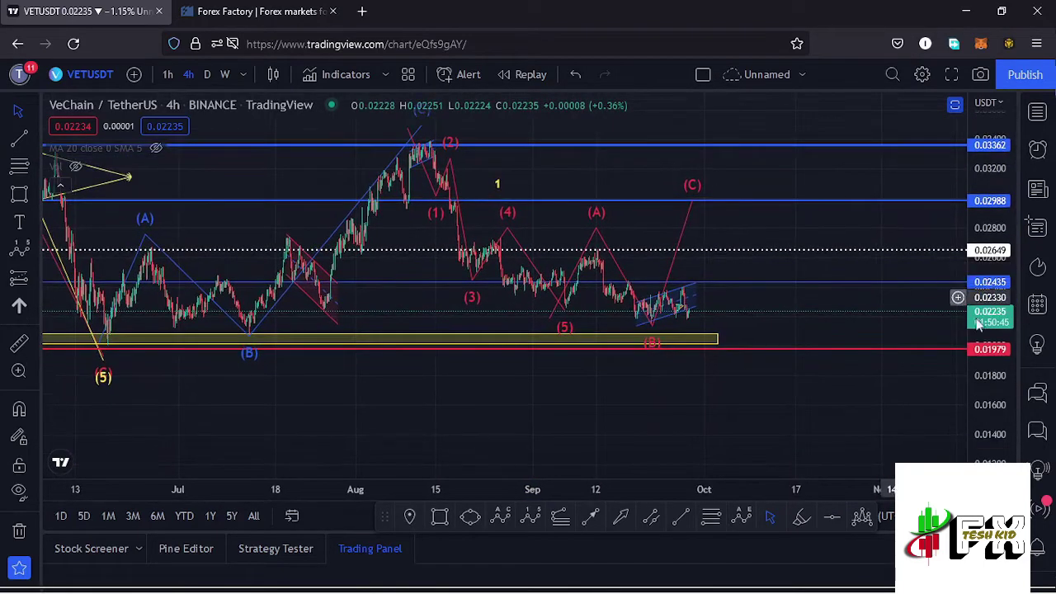
{"action": "scroll", "coordinate": [619, 352], "scroll_direction": "up", "scroll_amount": 4}
{"action": "scroll", "coordinate": [554, 328], "scroll_direction": "up", "scroll_amount": 3}
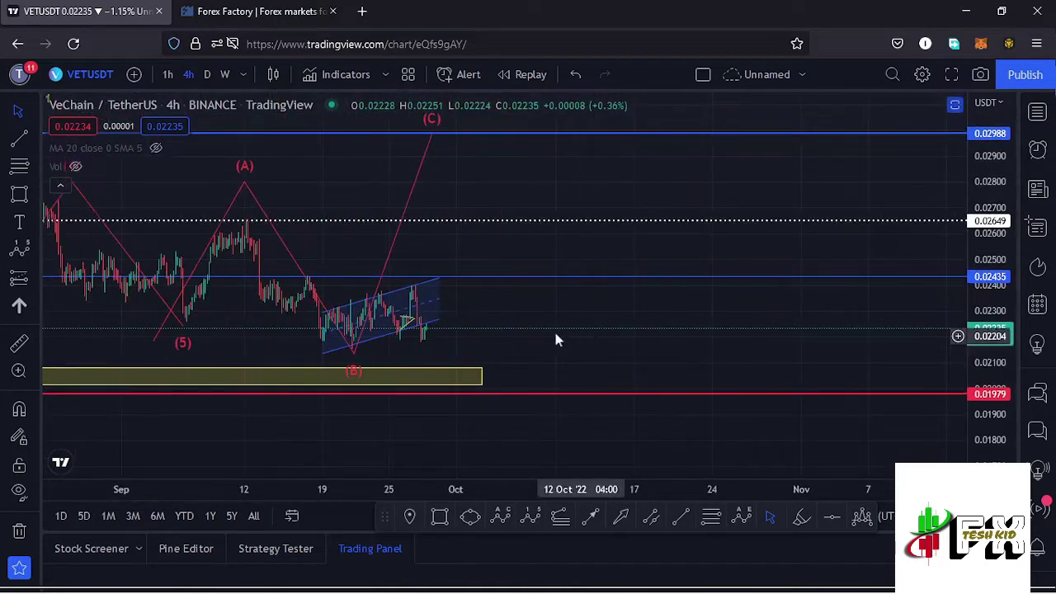
{"action": "left_click_drag", "start_coordinate": [446, 300], "coordinate": [830, 299]}
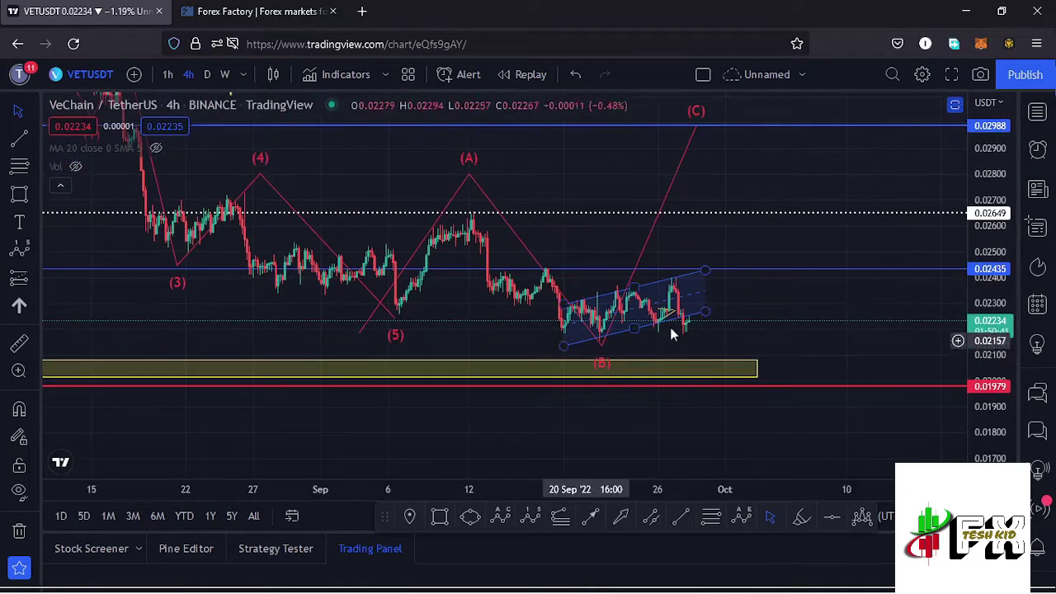
{"action": "scroll", "coordinate": [672, 306], "scroll_direction": "up", "scroll_amount": 2}
{"action": "left_click_drag", "start_coordinate": [735, 299], "coordinate": [863, 296]}
{"action": "scroll", "coordinate": [989, 307], "scroll_direction": "up", "scroll_amount": 3}
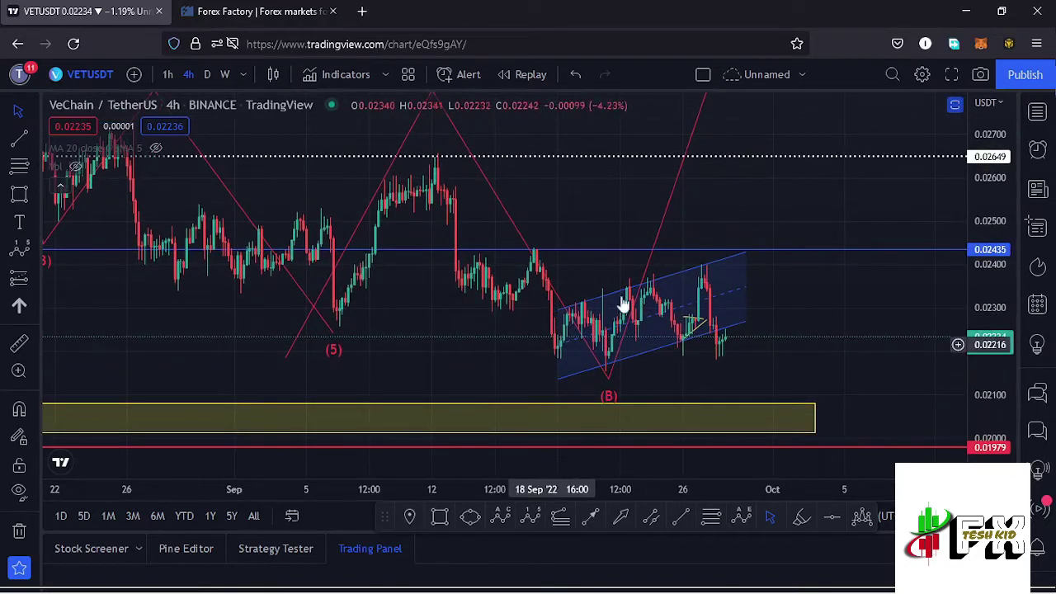
{"action": "scroll", "coordinate": [516, 313], "scroll_direction": "up", "scroll_amount": 2}
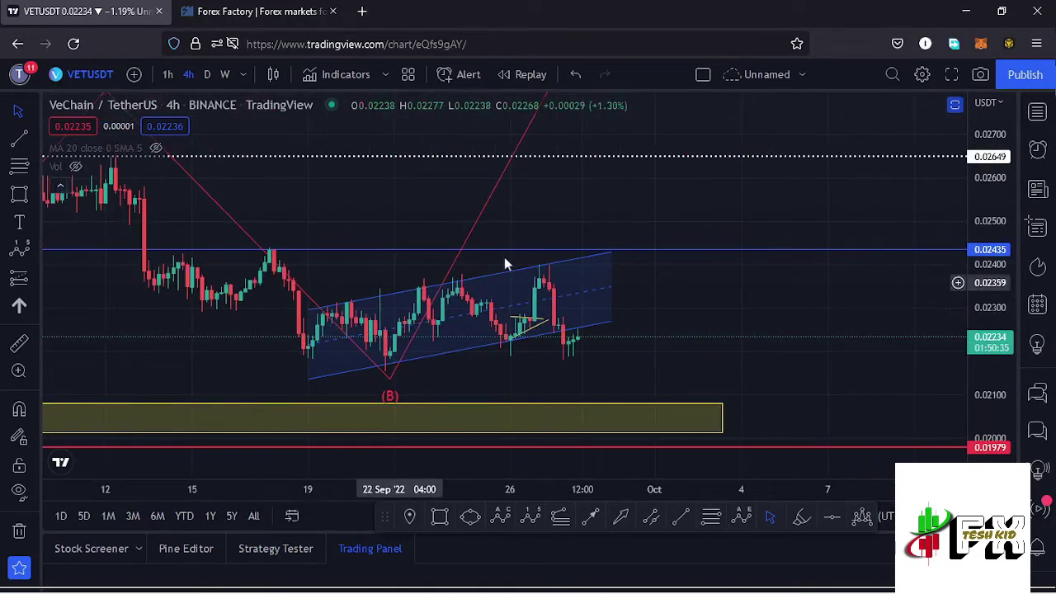
{"action": "left_click_drag", "start_coordinate": [660, 328], "coordinate": [790, 283]}
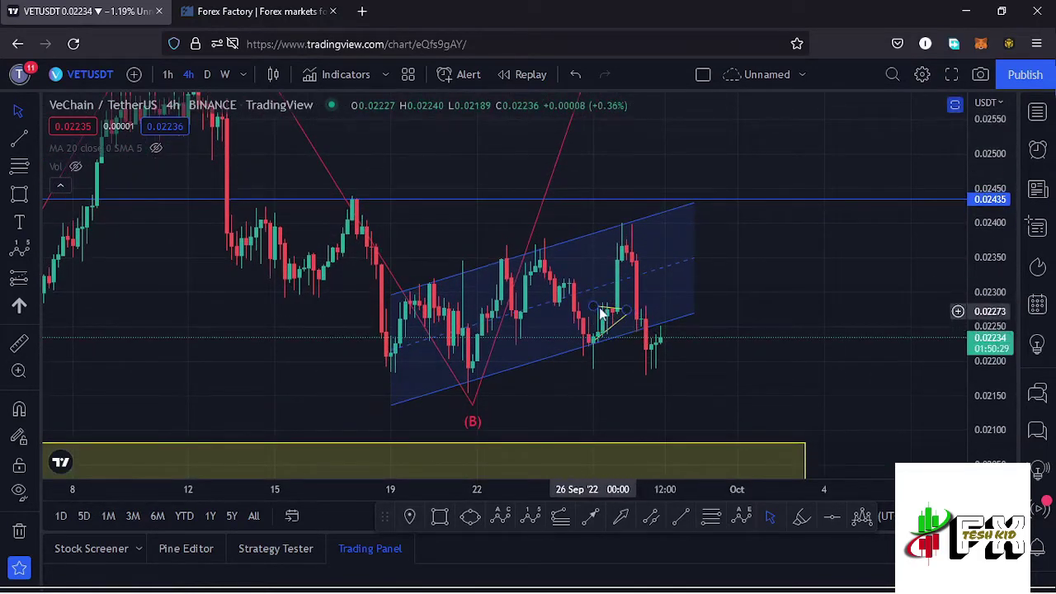
{"action": "scroll", "coordinate": [586, 322], "scroll_direction": "up", "scroll_amount": 3}
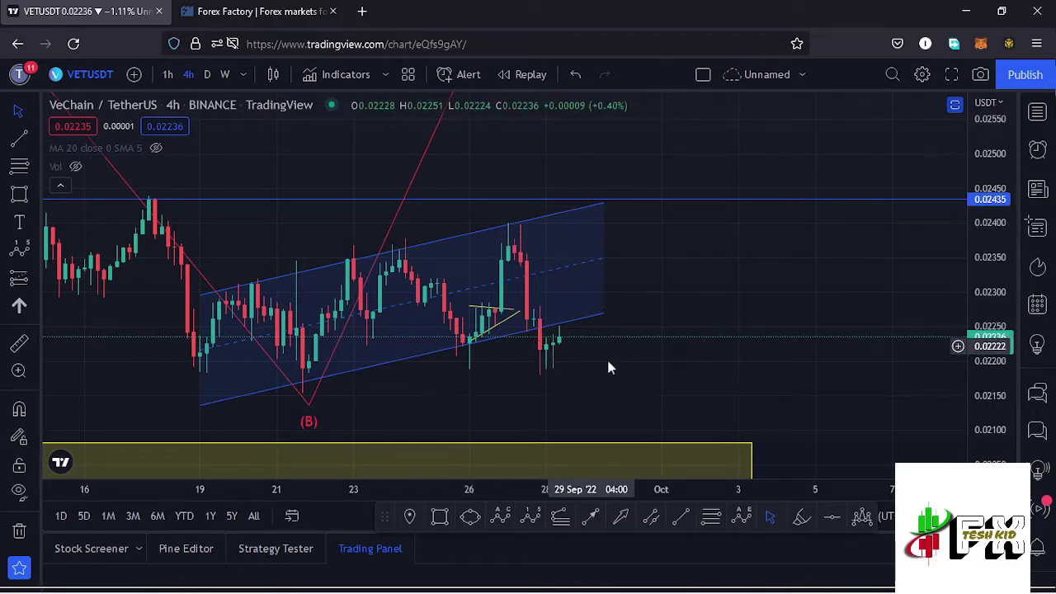
{"action": "left_click_drag", "start_coordinate": [654, 382], "coordinate": [773, 363]}
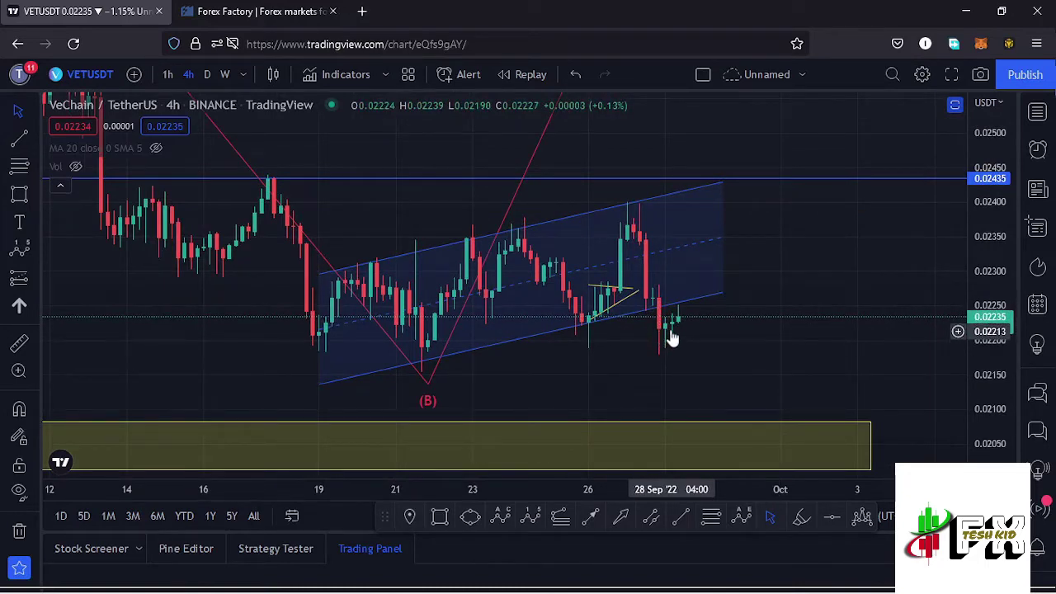
{"action": "left_click", "coordinate": [168, 74]}
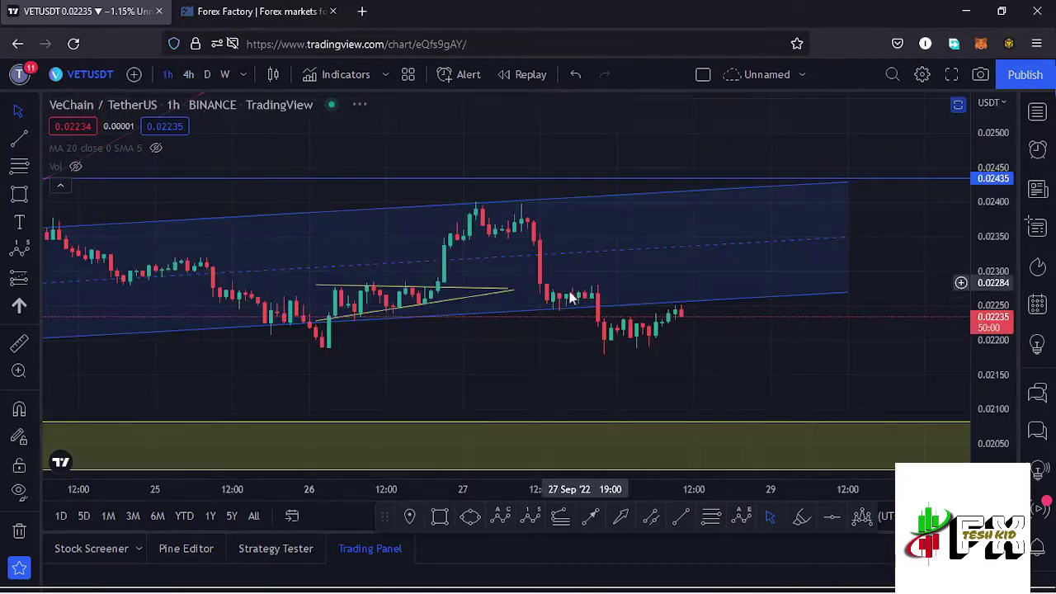
{"action": "scroll", "coordinate": [556, 320], "scroll_direction": "down", "scroll_amount": 4}
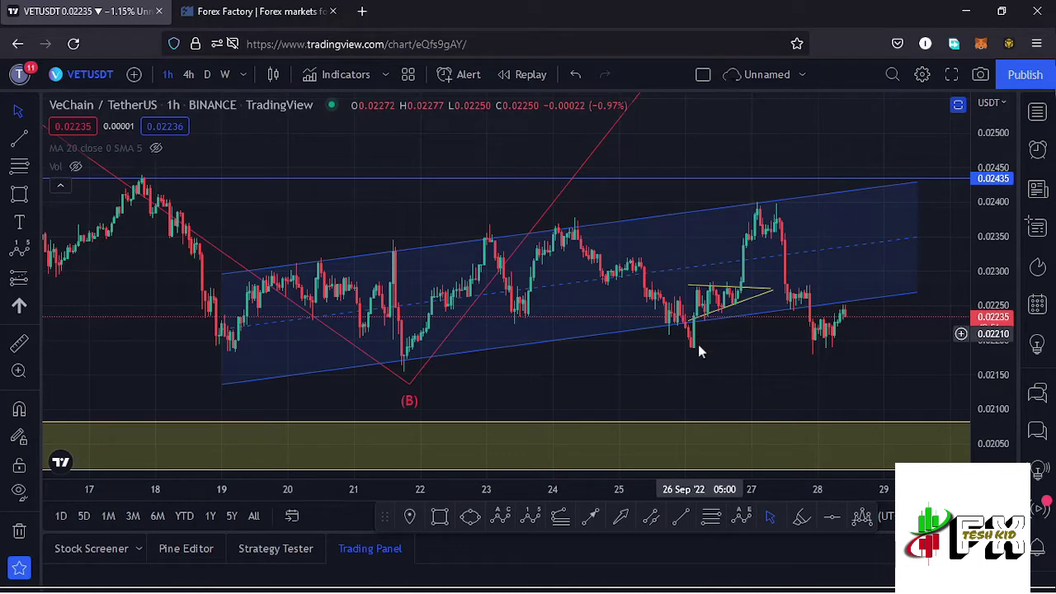
{"action": "left_click", "coordinate": [859, 522]}
{"action": "left_click", "coordinate": [487, 223]}
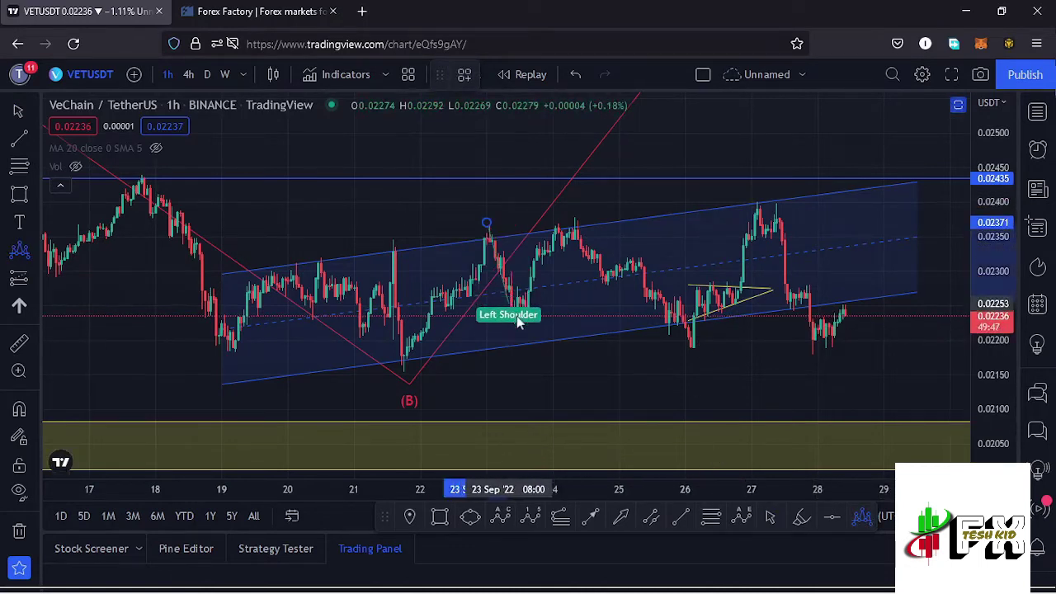
{"action": "left_click", "coordinate": [516, 317]}
{"action": "left_click", "coordinate": [573, 220]}
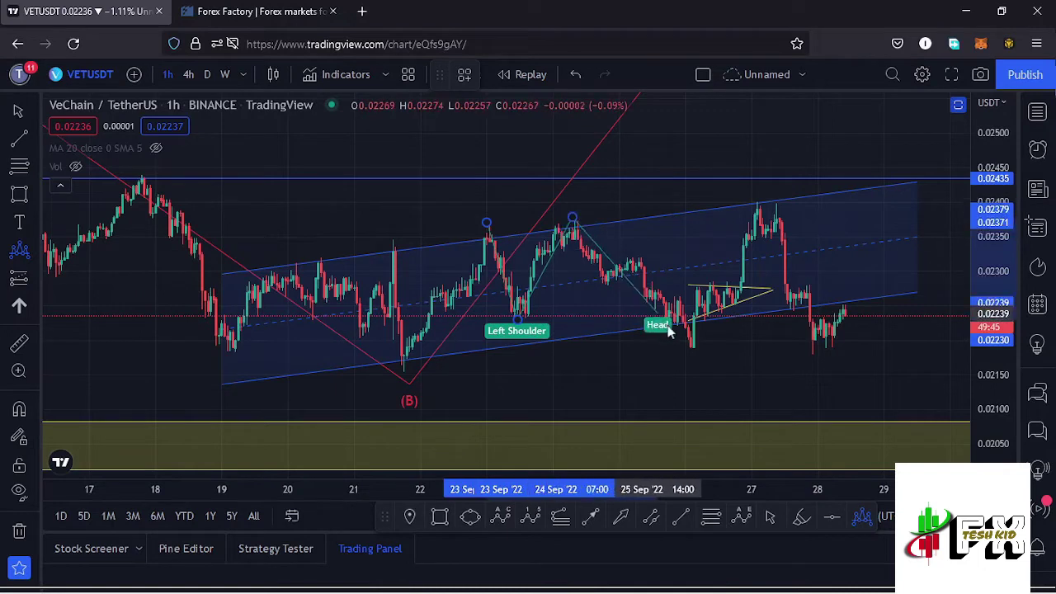
{"action": "left_click", "coordinate": [684, 346]}
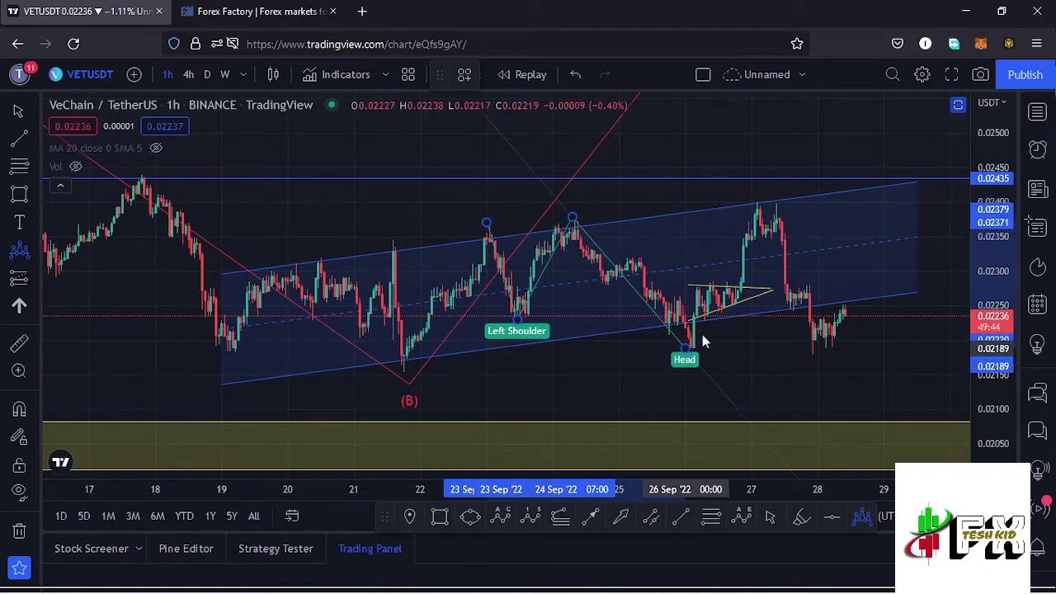
{"action": "left_click", "coordinate": [760, 206]}
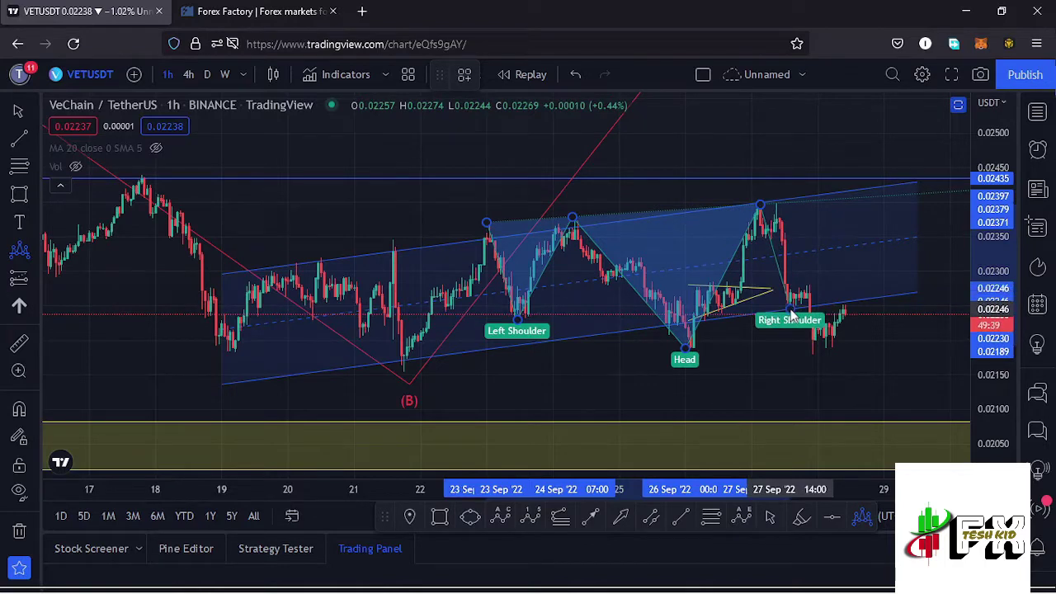
{"action": "left_click", "coordinate": [834, 193]}
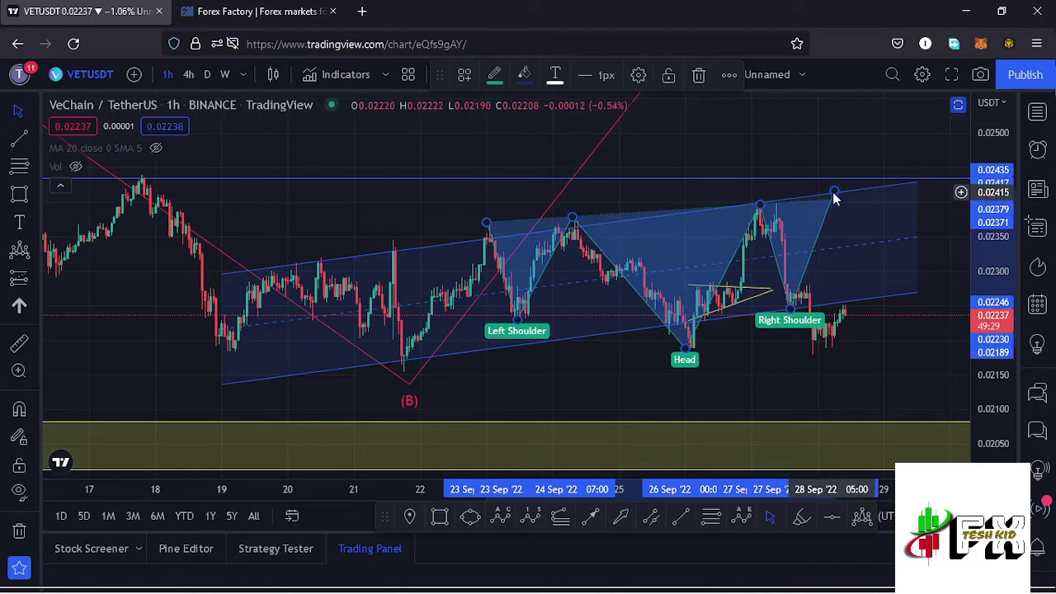
{"action": "key", "text": "Delete"}
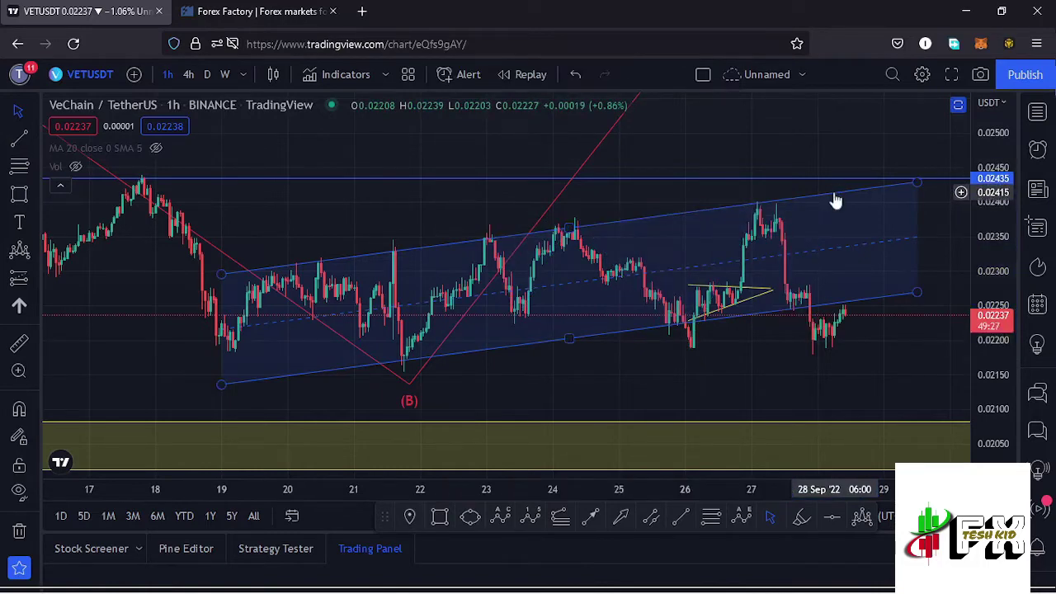
Zoom and pan the 1h chart into October, then go to the Forex Factory Sep 28 calendar.
{"action": "scroll", "coordinate": [743, 369], "scroll_direction": "up", "scroll_amount": 2}
{"action": "scroll", "coordinate": [698, 356], "scroll_direction": "right", "scroll_amount": 2}
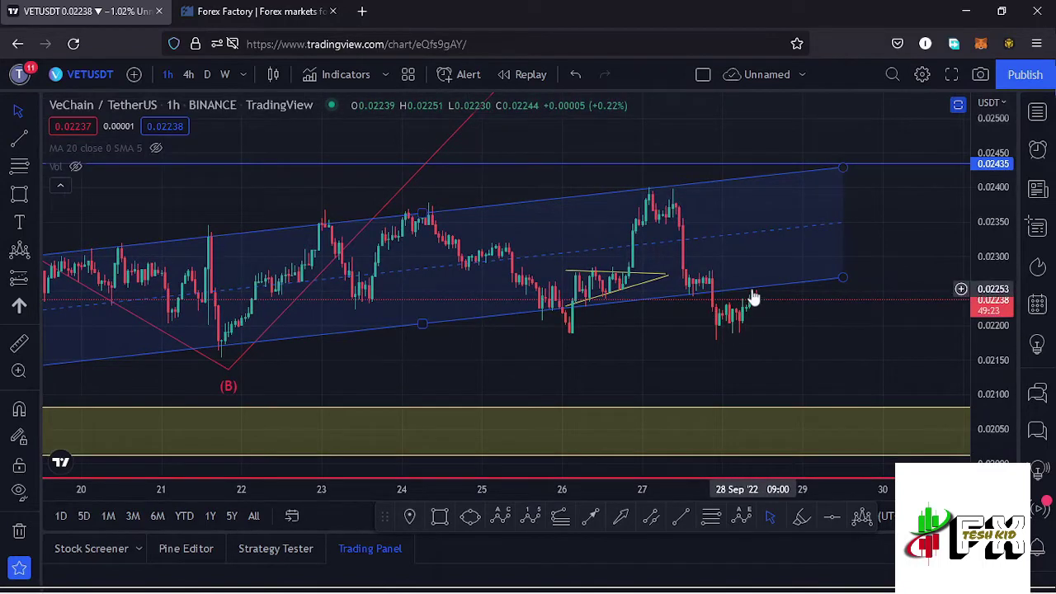
{"action": "scroll", "coordinate": [910, 253], "scroll_direction": "down", "scroll_amount": 3}
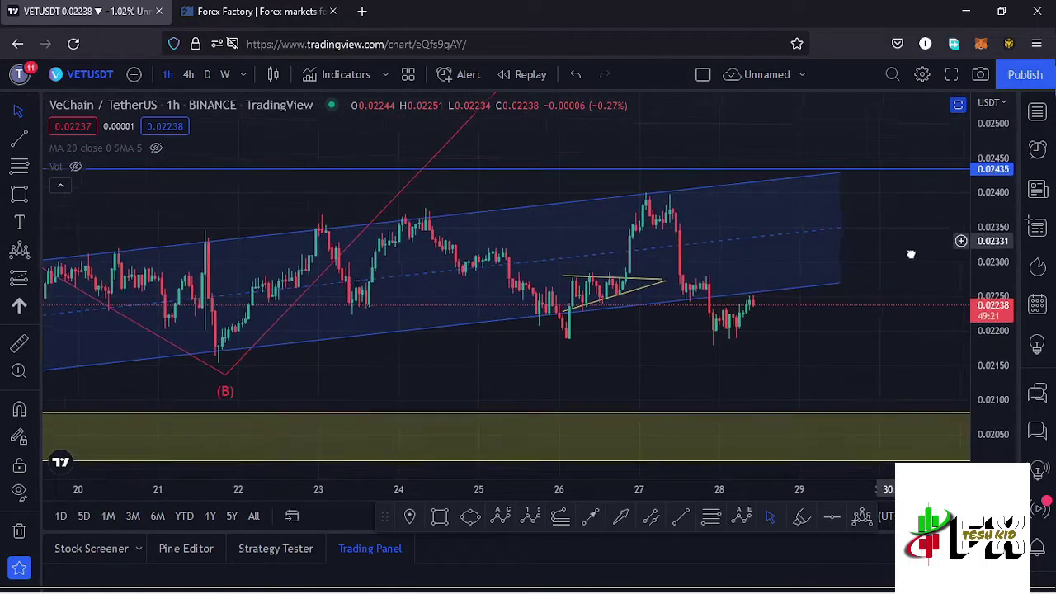
{"action": "scroll", "coordinate": [870, 286], "scroll_direction": "down", "scroll_amount": 2}
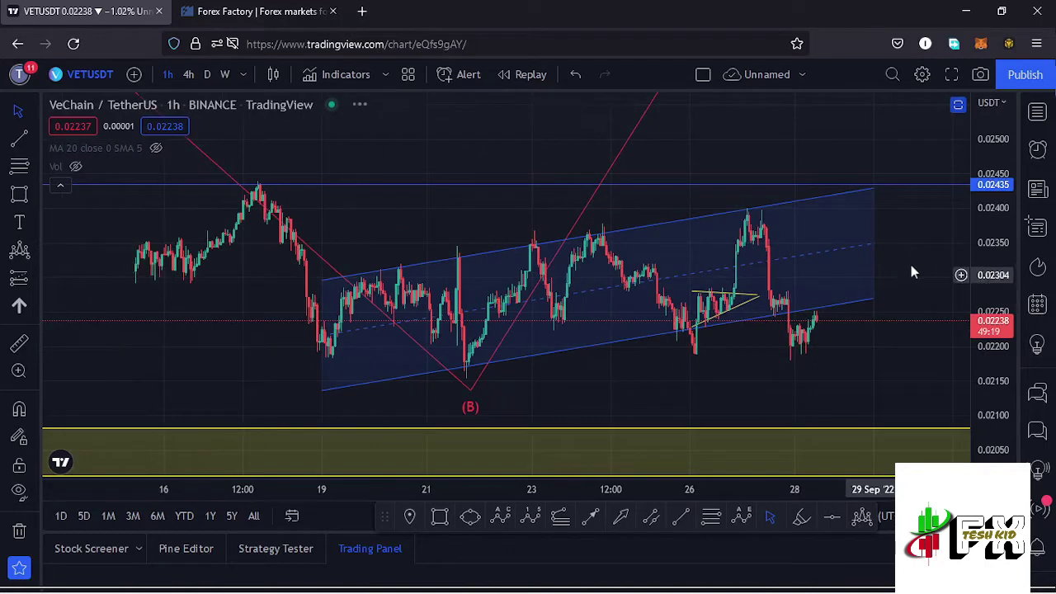
{"action": "left_click_drag", "start_coordinate": [858, 271], "coordinate": [751, 273]}
{"action": "scroll", "coordinate": [625, 328], "scroll_direction": "down", "scroll_amount": 2}
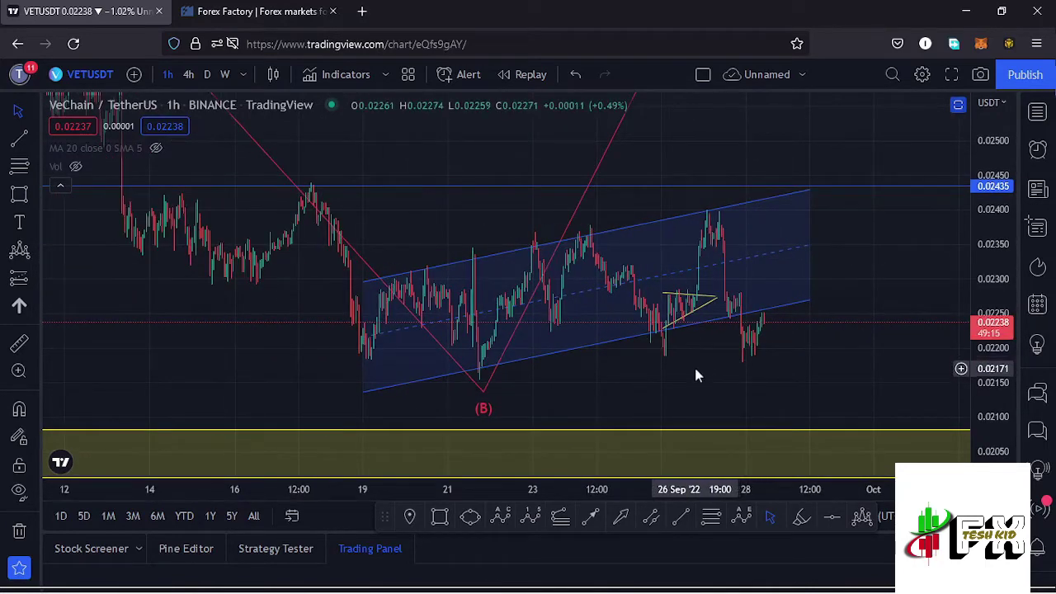
{"action": "scroll", "coordinate": [627, 357], "scroll_direction": "up", "scroll_amount": 2}
{"action": "left_click", "coordinate": [258, 12]}
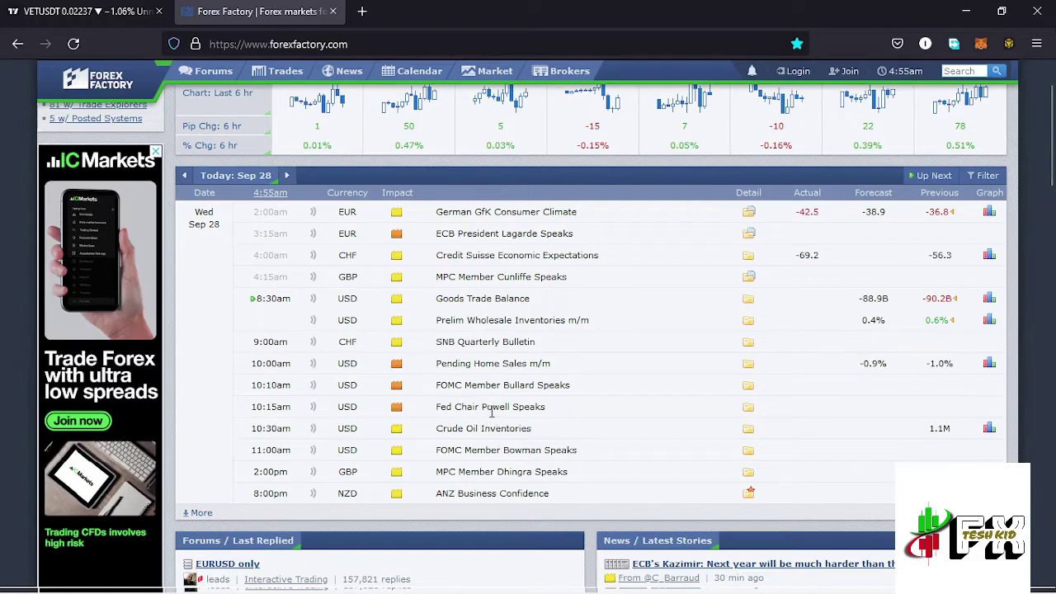
Go back from the Forex Factory calendar to the TradingView 1-hour VeChain chart with Ctrl+Shift+Tab.
{"action": "key", "text": "ctrl+shift+Tab"}
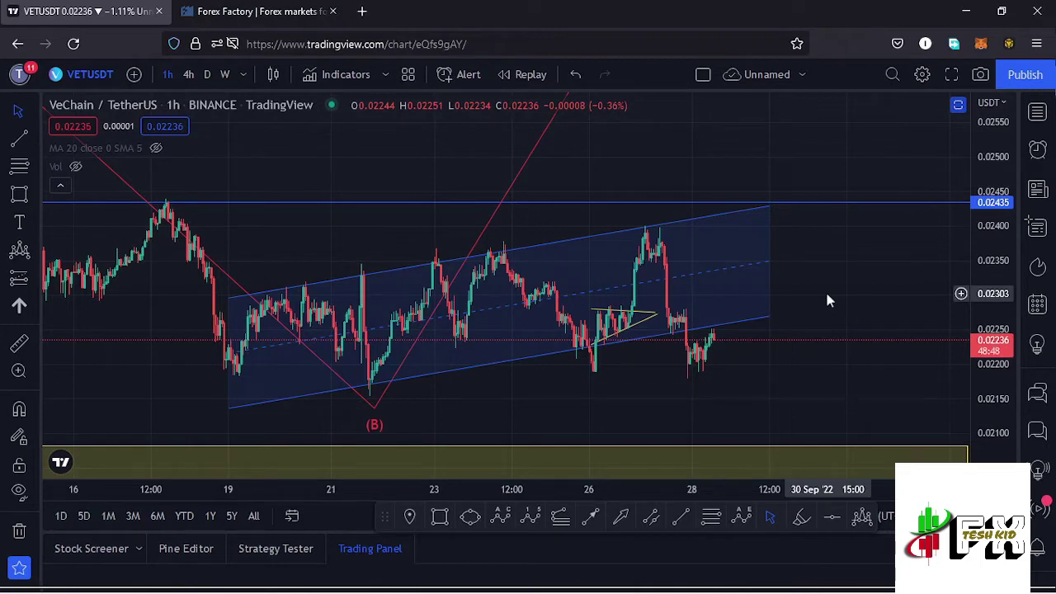
Draw a yellow arrow from the latest 1-hour candle down to the yellow zone top near 0.02083.
{"action": "scroll", "coordinate": [561, 355], "scroll_direction": "up", "scroll_amount": 2}
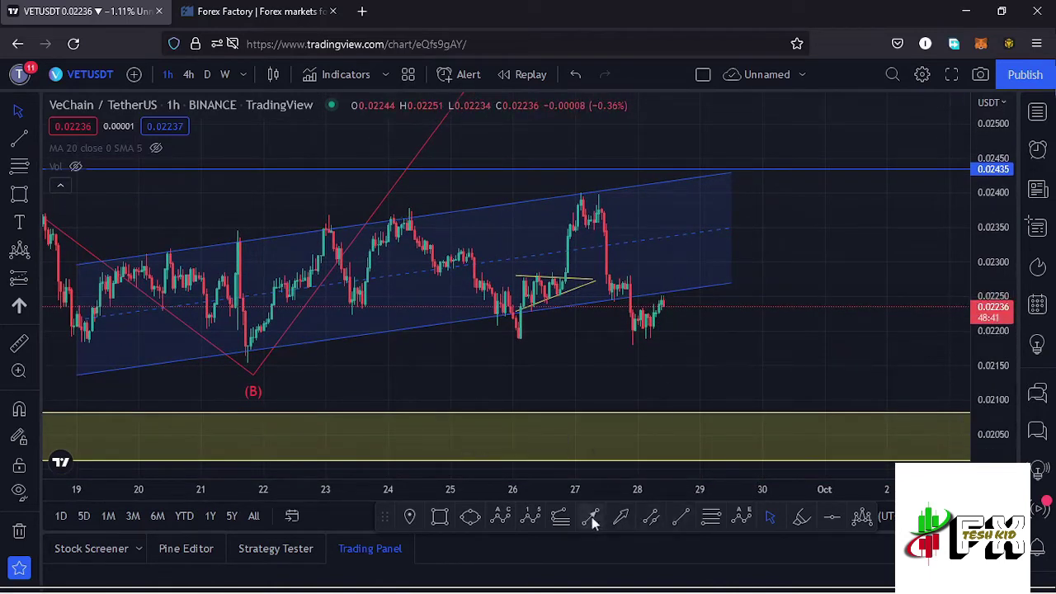
{"action": "left_click", "coordinate": [591, 517]}
{"action": "left_click", "coordinate": [664, 295]}
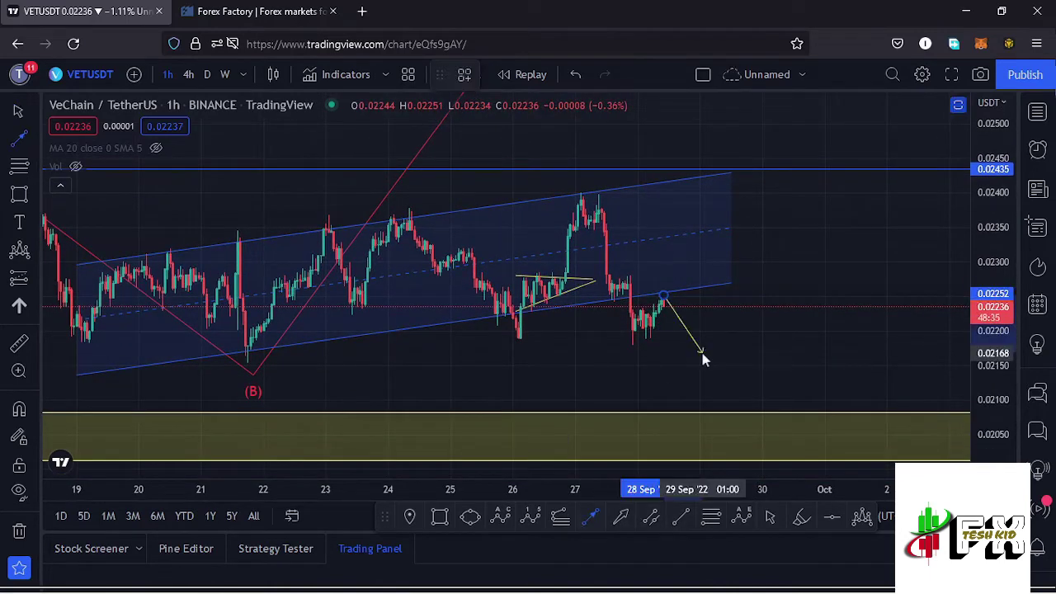
{"action": "left_click", "coordinate": [725, 412]}
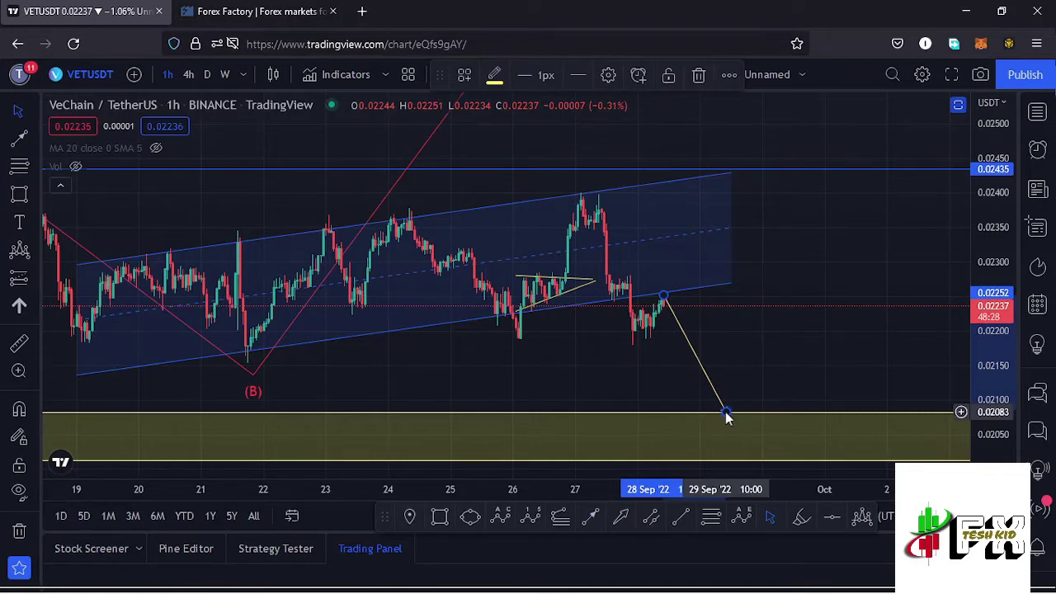
{"action": "scroll", "coordinate": [998, 157], "scroll_direction": "down", "scroll_amount": 5}
{"action": "left_click_drag", "start_coordinate": [996, 157], "coordinate": [959, 186]}
Draw a head-and-shoulders pattern from the blue (B) low through the mid-August head to the final low.
{"action": "scroll", "coordinate": [960, 186], "scroll_direction": "down", "scroll_amount": 3}
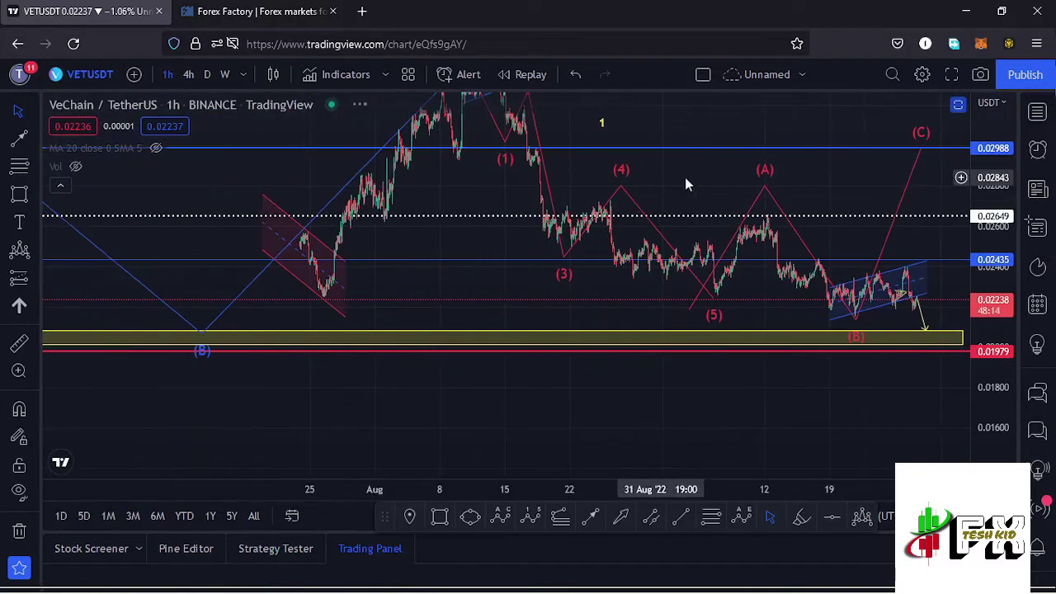
{"action": "left_click_drag", "start_coordinate": [682, 217], "coordinate": [627, 285]}
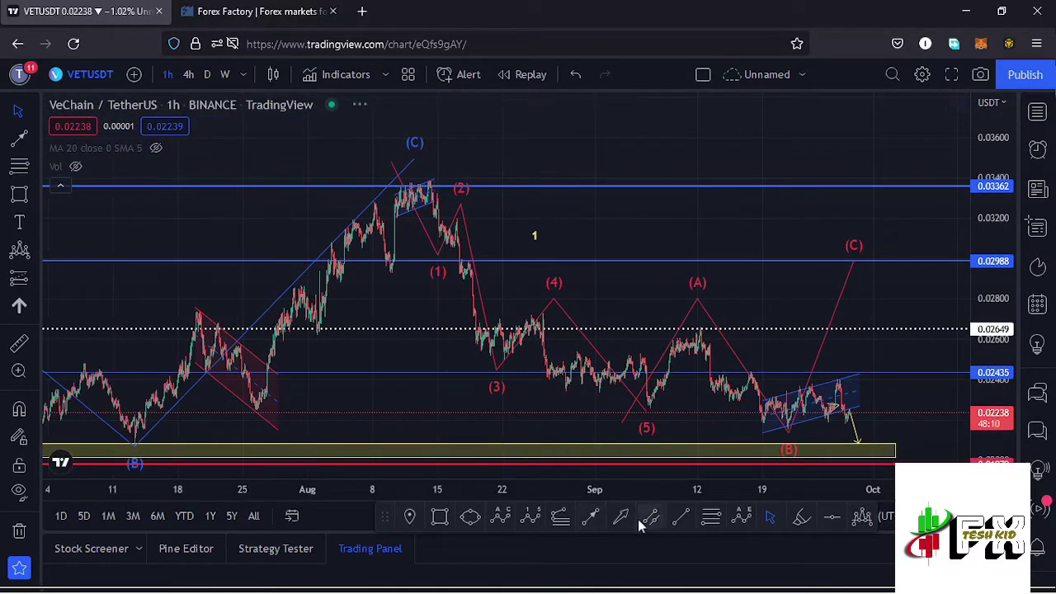
{"action": "left_click", "coordinate": [861, 515]}
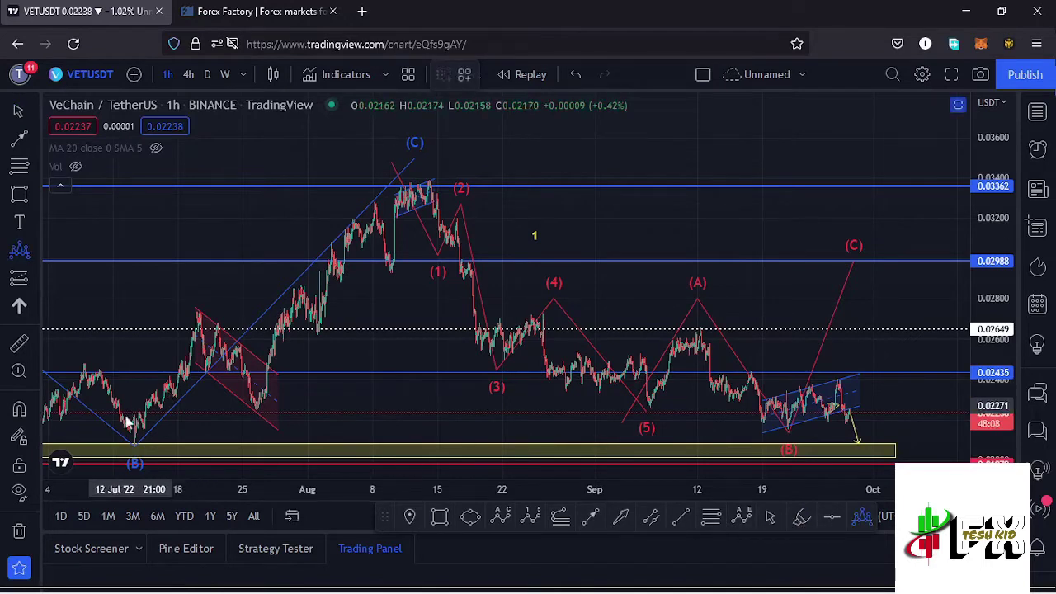
{"action": "left_click", "coordinate": [134, 443]}
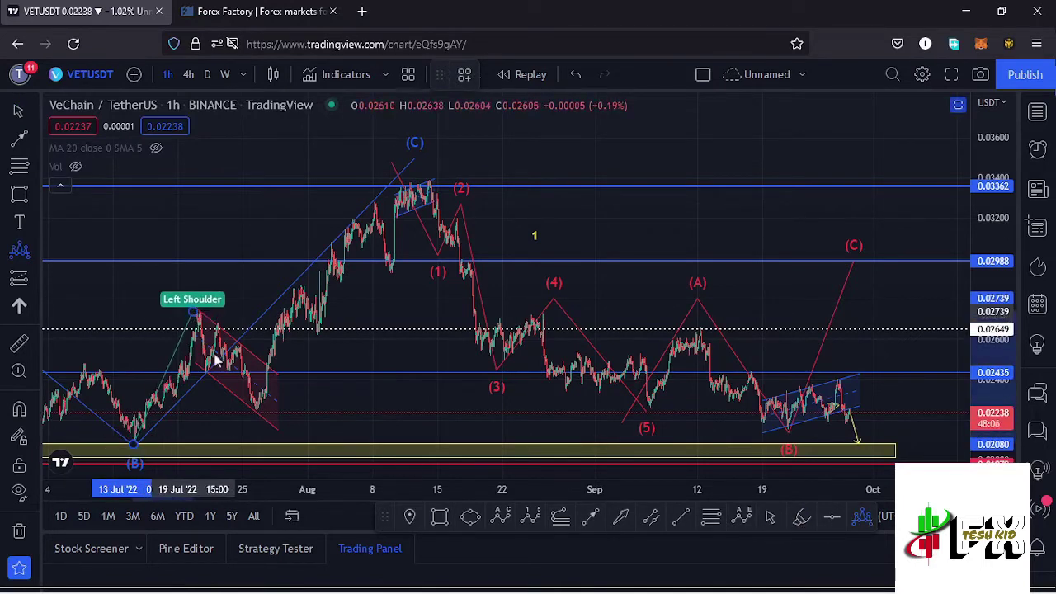
{"action": "left_click", "coordinate": [256, 409]}
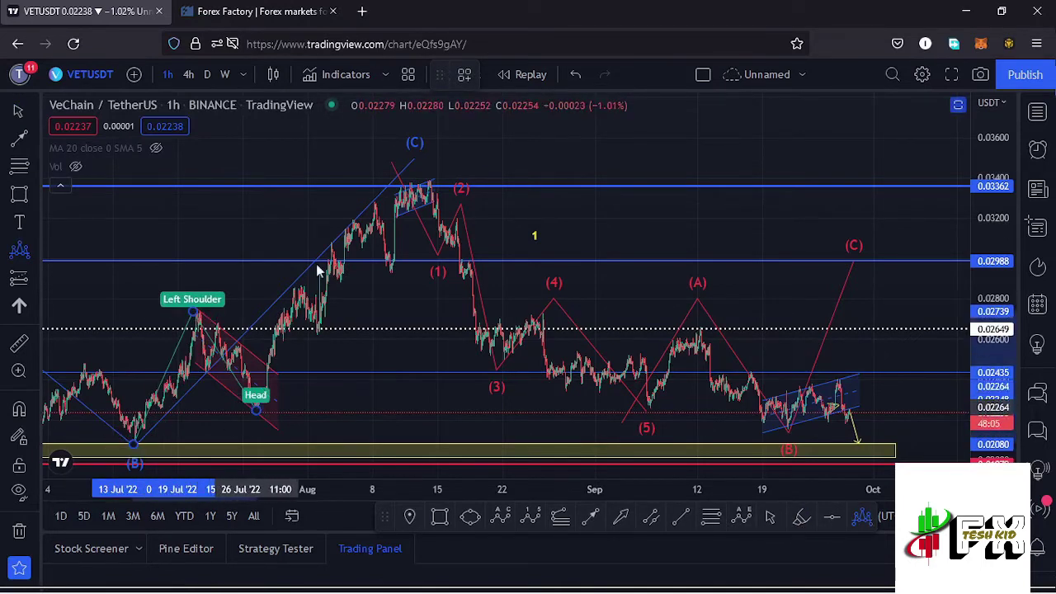
{"action": "left_click", "coordinate": [430, 183]}
{"action": "left_click", "coordinate": [651, 409]}
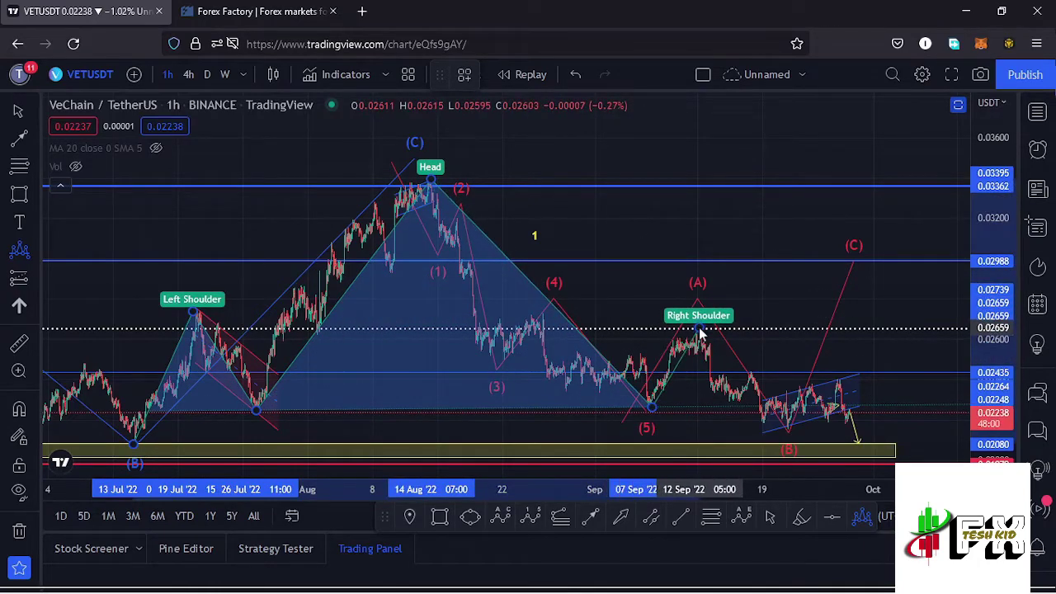
{"action": "left_click", "coordinate": [699, 330]}
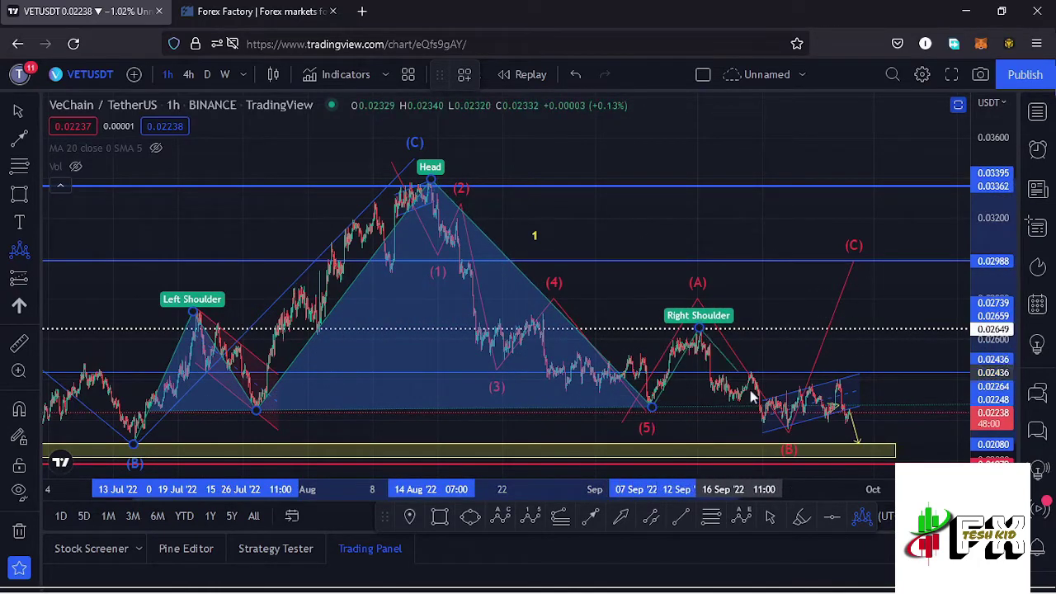
{"action": "left_click", "coordinate": [782, 438]}
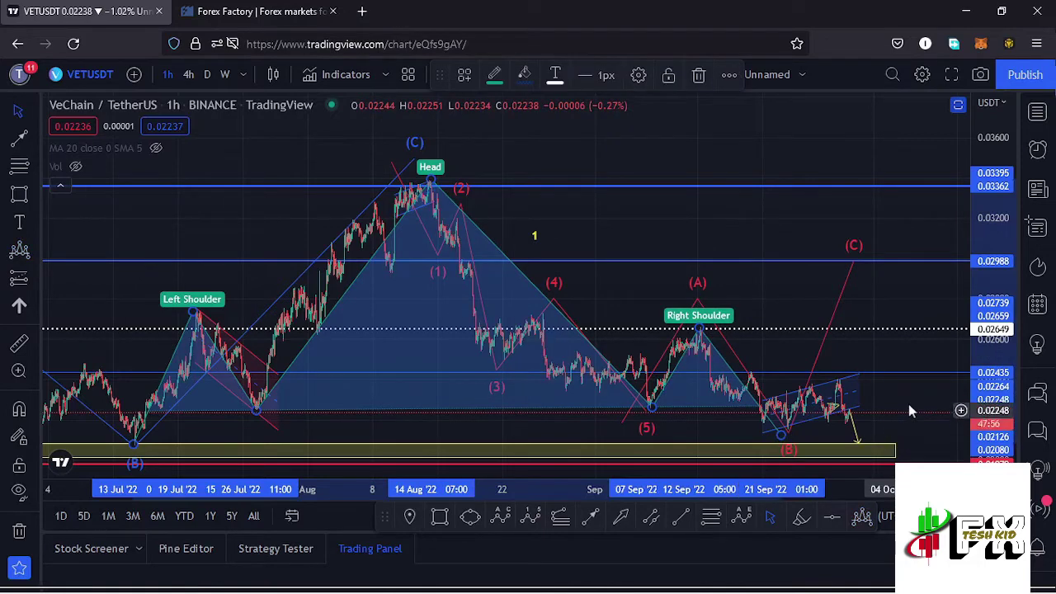
{"action": "left_click_drag", "start_coordinate": [907, 400], "coordinate": [868, 345]}
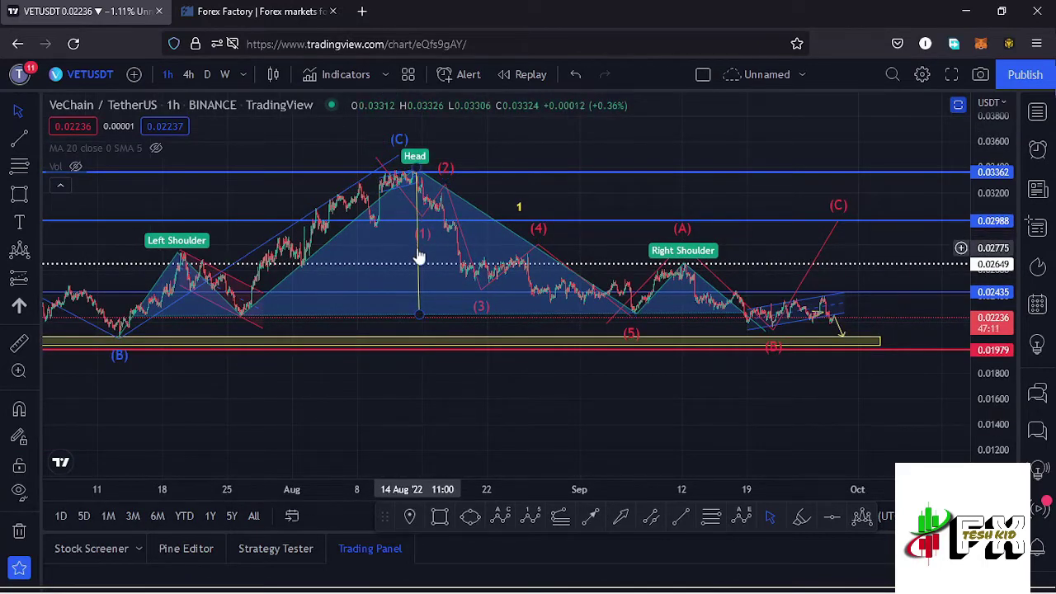
Move the yellow vertical measuring line down from the neckline to below 0.012.
{"action": "left_click_drag", "start_coordinate": [415, 250], "coordinate": [476, 404]}
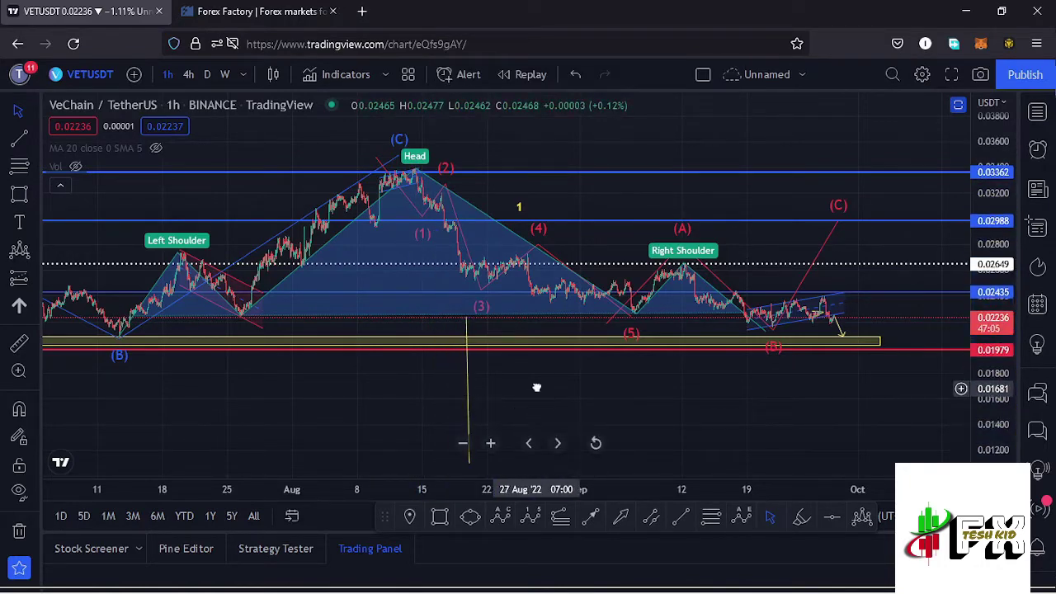
{"action": "left_click_drag", "start_coordinate": [536, 386], "coordinate": [531, 335]}
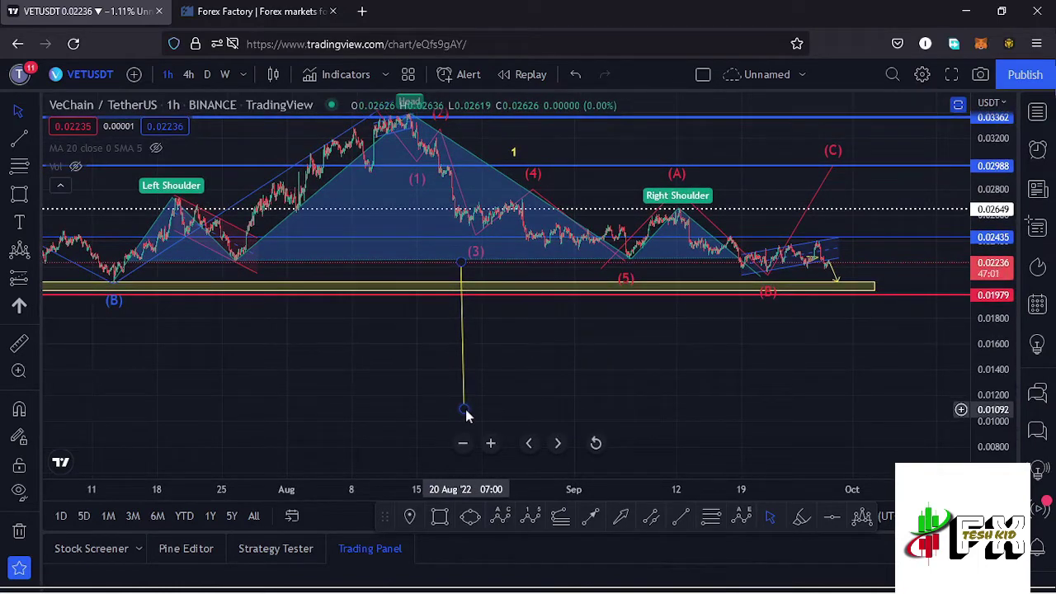
{"action": "left_click_drag", "start_coordinate": [542, 370], "coordinate": [485, 388]}
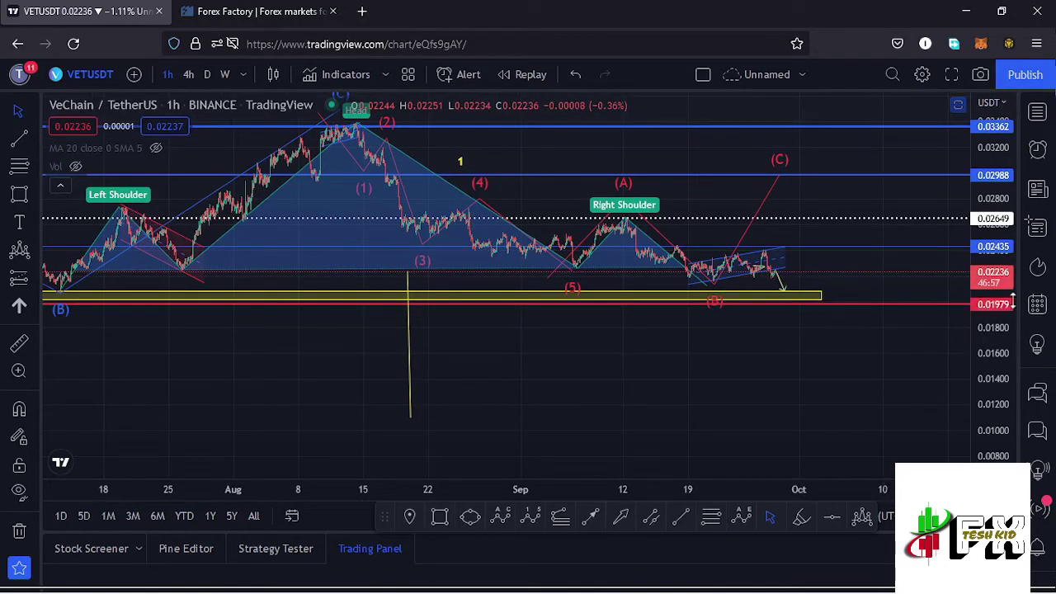
{"action": "scroll", "coordinate": [995, 334], "scroll_direction": "up", "scroll_amount": 2}
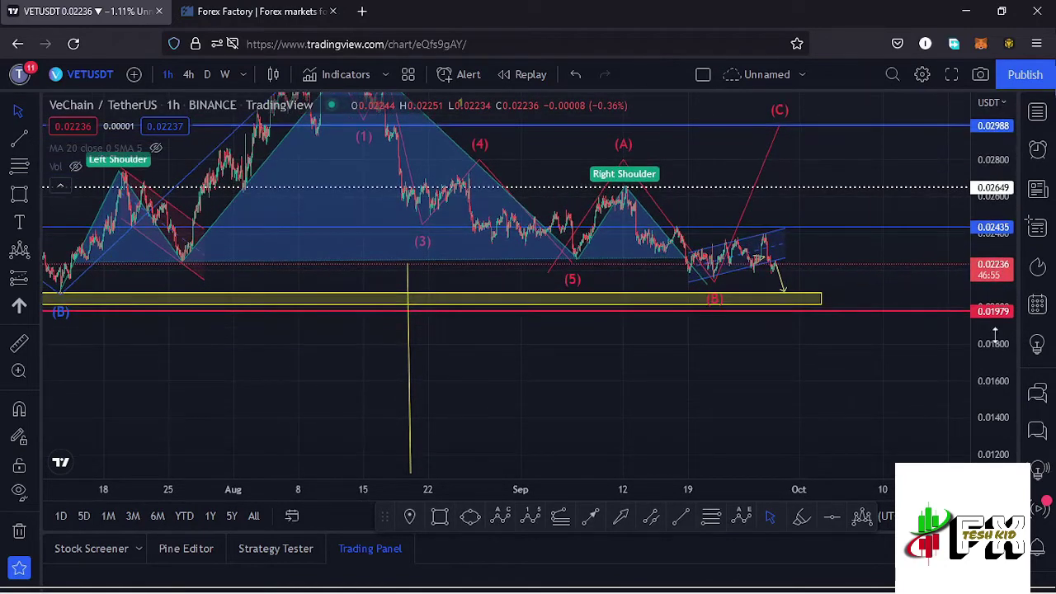
{"action": "scroll", "coordinate": [995, 334], "scroll_direction": "up", "scroll_amount": 2}
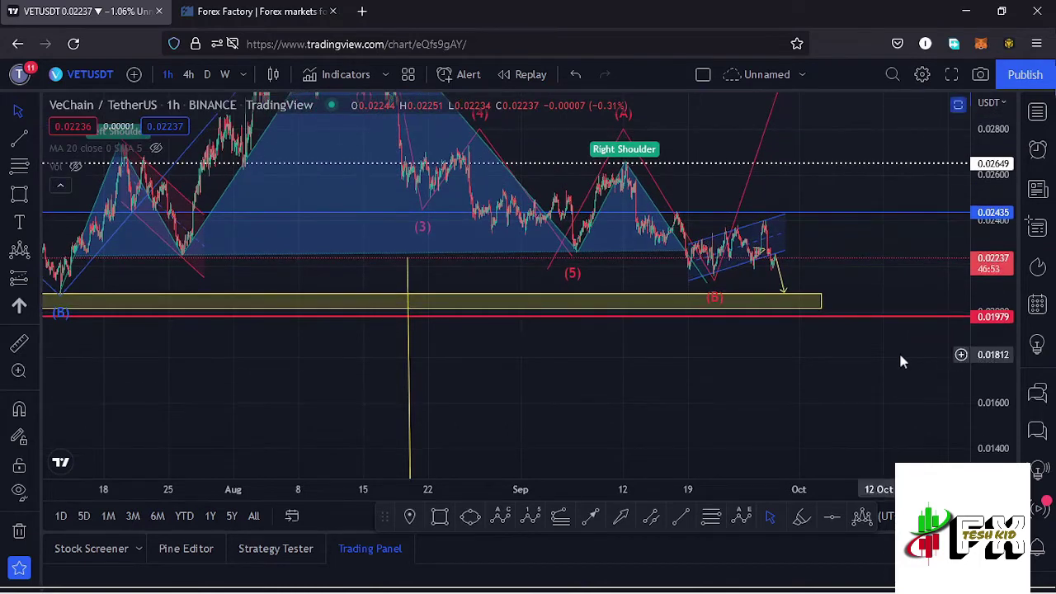
{"action": "scroll", "coordinate": [899, 350], "scroll_direction": "up", "scroll_amount": 3}
Zoom in on the recent rising channel and the yellow arrow falling toward 0.0208.
{"action": "left_click", "coordinate": [646, 299]}
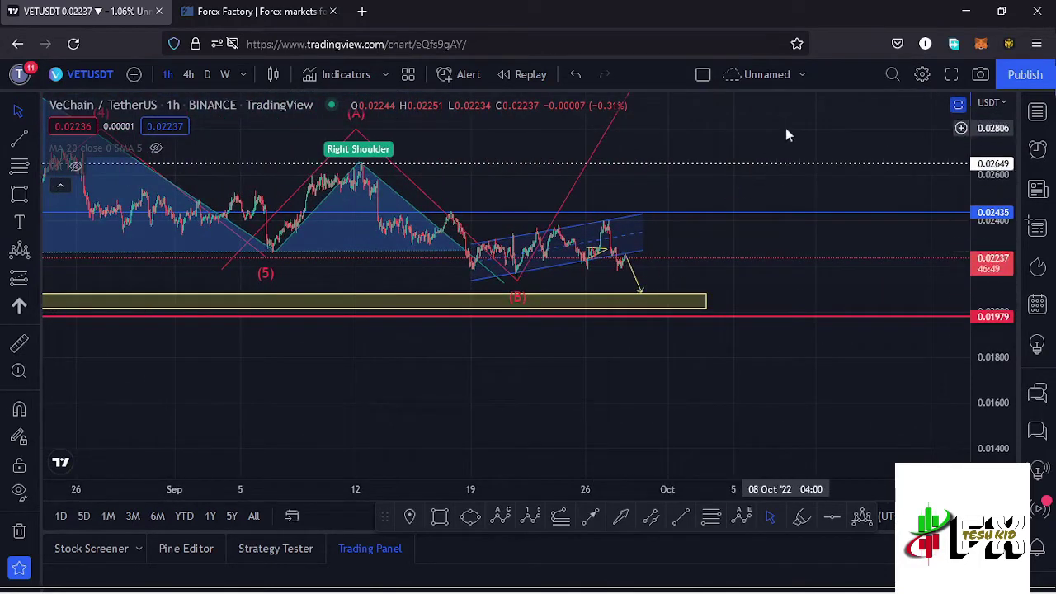
{"action": "scroll", "coordinate": [796, 283], "scroll_direction": "up", "scroll_amount": 3}
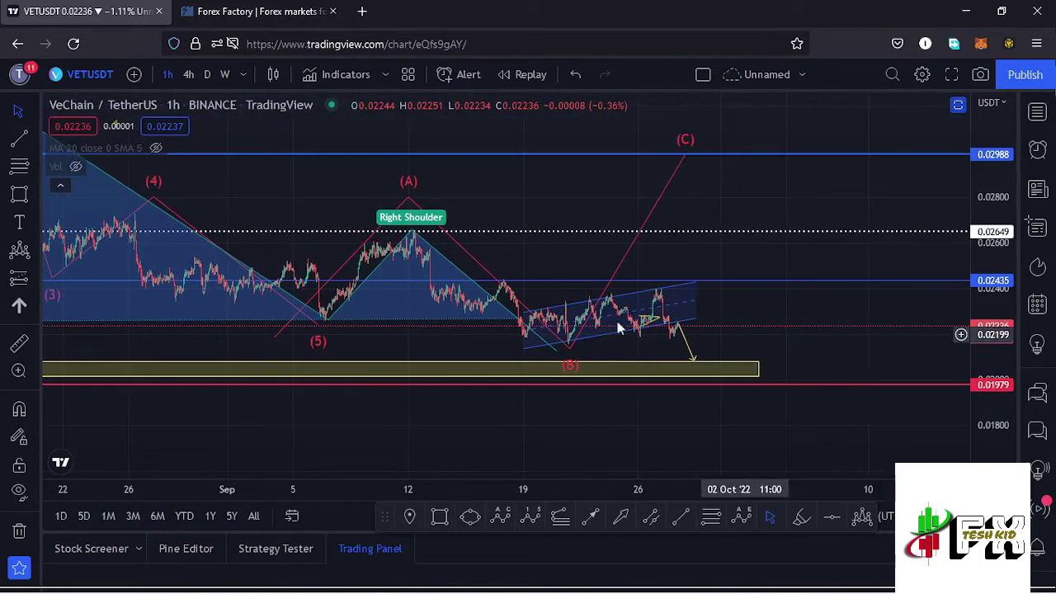
{"action": "left_click_drag", "start_coordinate": [569, 314], "coordinate": [990, 351]}
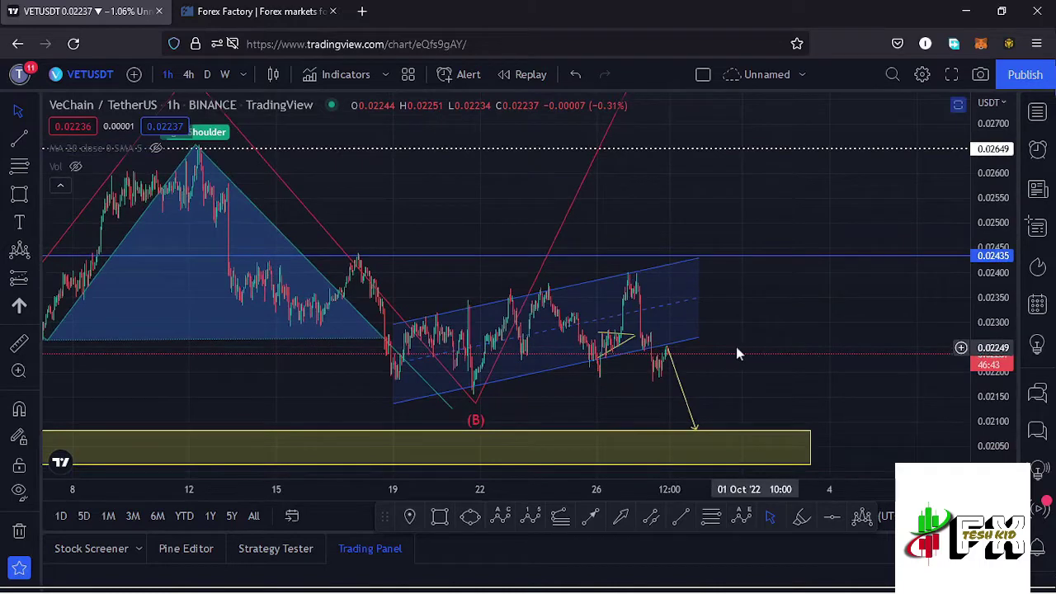
{"action": "scroll", "coordinate": [726, 345], "scroll_direction": "up", "scroll_amount": 3}
{"action": "left_click_drag", "start_coordinate": [700, 315], "coordinate": [938, 285]}
{"action": "scroll", "coordinate": [677, 305], "scroll_direction": "up", "scroll_amount": 3}
{"action": "scroll", "coordinate": [651, 312], "scroll_direction": "up", "scroll_amount": 2}
{"action": "left_click_drag", "start_coordinate": [998, 313], "coordinate": [837, 335]}
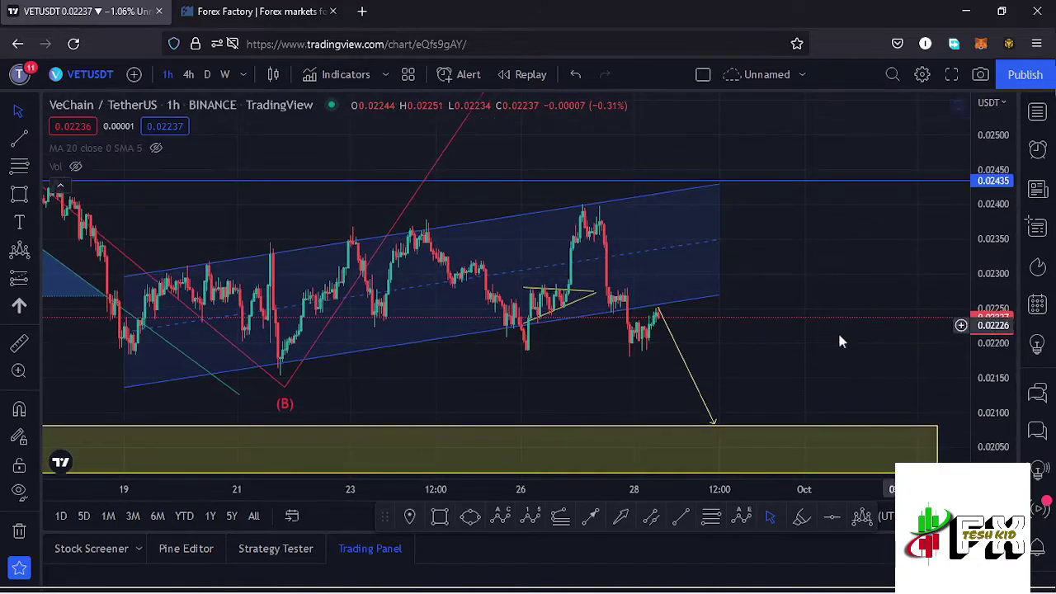
{"action": "scroll", "coordinate": [701, 355], "scroll_direction": "up", "scroll_amount": 1}
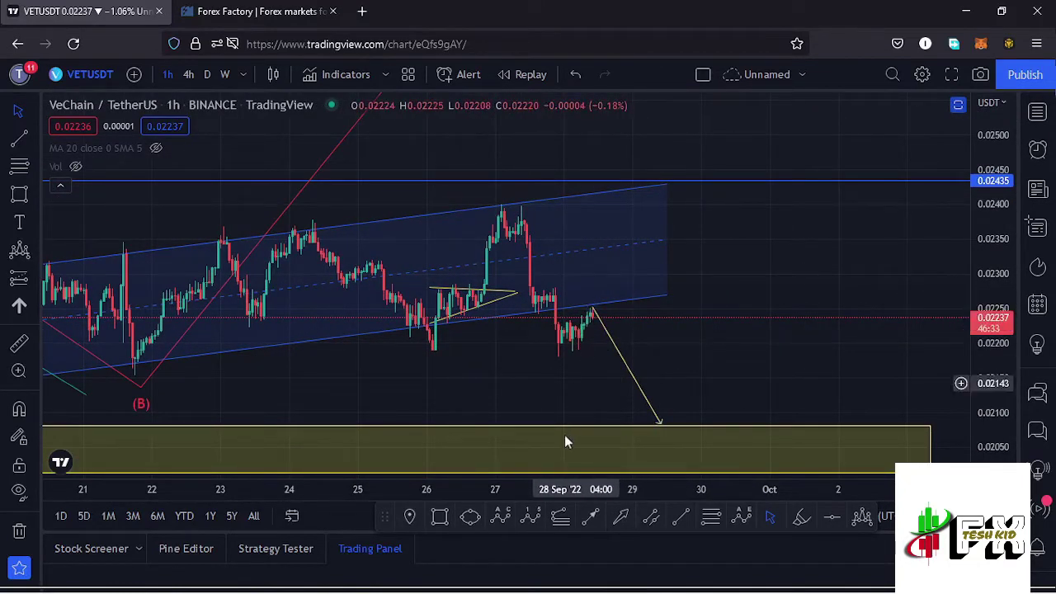
Draw an upward arrow from the channel's lower edge with its tip near 0.0245.
{"action": "left_click", "coordinate": [594, 520]}
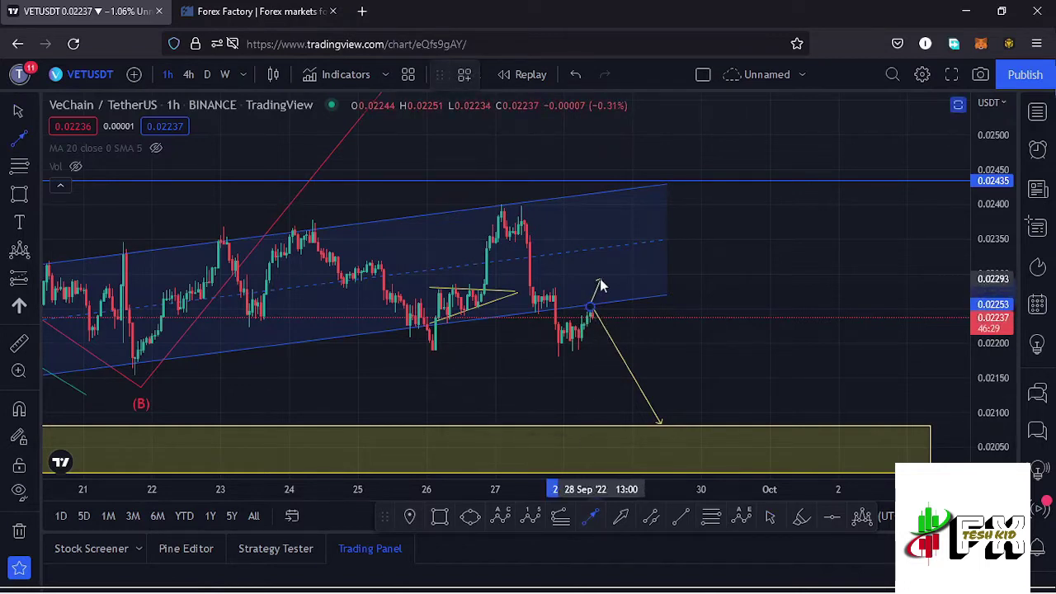
{"action": "left_click", "coordinate": [601, 279]}
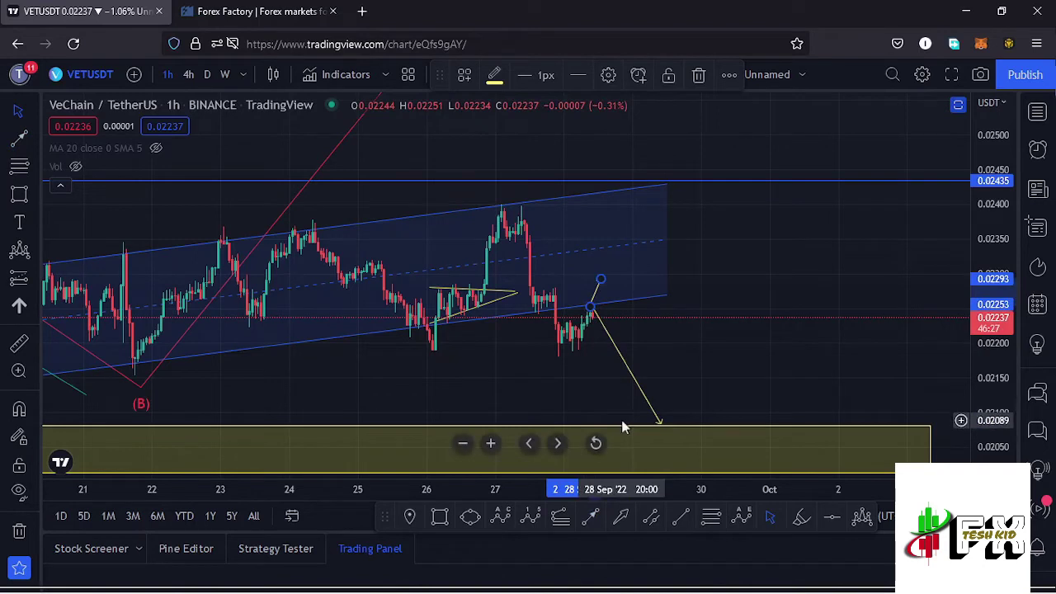
{"action": "left_click_drag", "start_coordinate": [601, 280], "coordinate": [617, 165]}
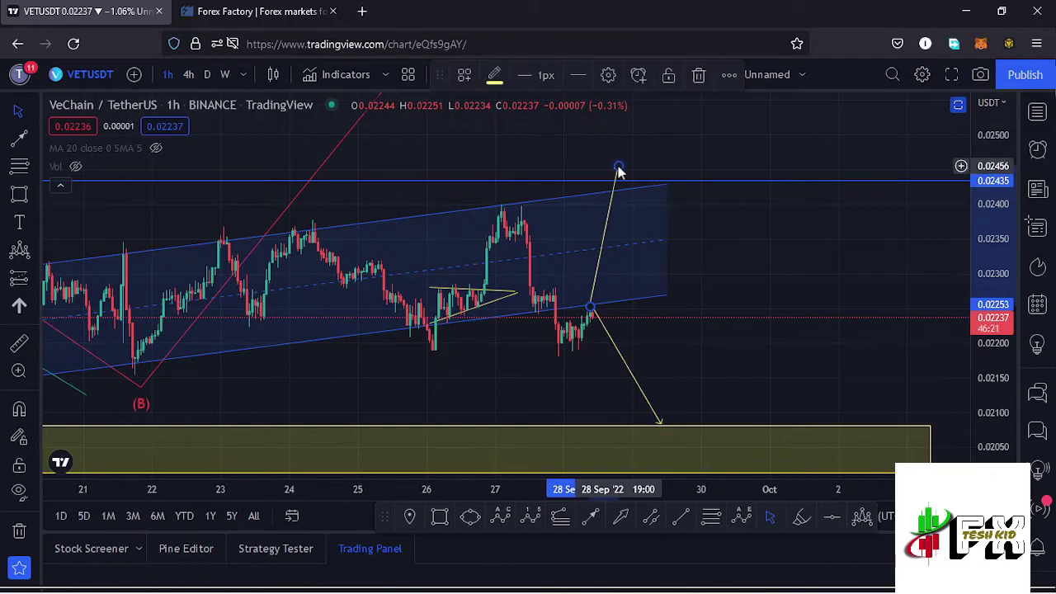
{"action": "left_click_drag", "start_coordinate": [785, 257], "coordinate": [752, 344]}
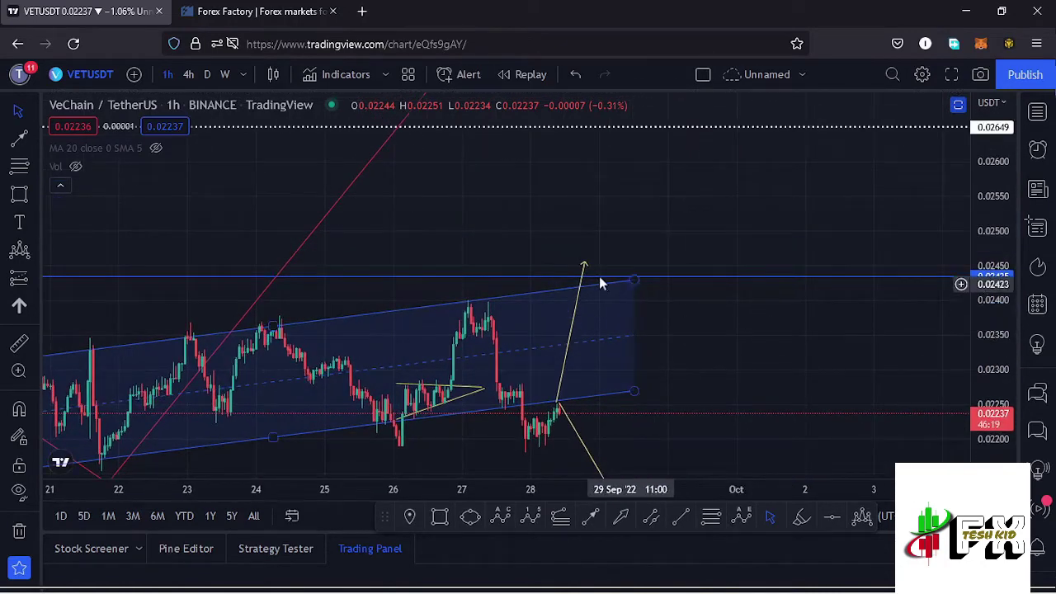
Compress the price scale and pan back to show the support zone and earlier price action.
{"action": "scroll", "coordinate": [652, 285], "scroll_direction": "down", "scroll_amount": 2}
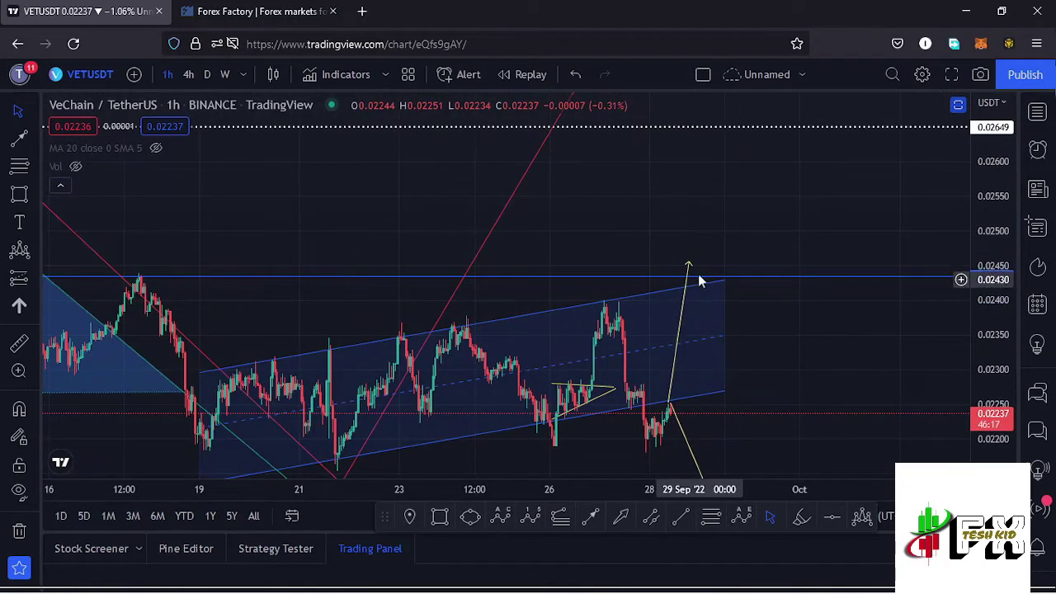
{"action": "left_click_drag", "start_coordinate": [998, 179], "coordinate": [980, 239]}
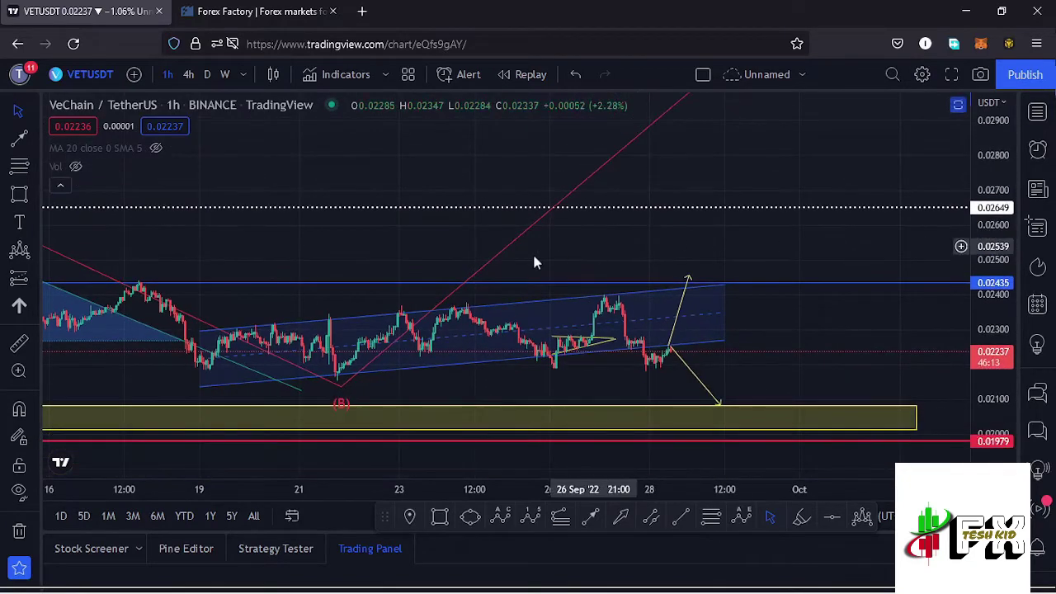
{"action": "scroll", "coordinate": [532, 251], "scroll_direction": "down", "scroll_amount": 2}
{"action": "scroll", "coordinate": [660, 260], "scroll_direction": "down", "scroll_amount": 2}
{"action": "left_click_drag", "start_coordinate": [796, 253], "coordinate": [697, 264]}
{"action": "left_click_drag", "start_coordinate": [843, 337], "coordinate": [821, 333]}
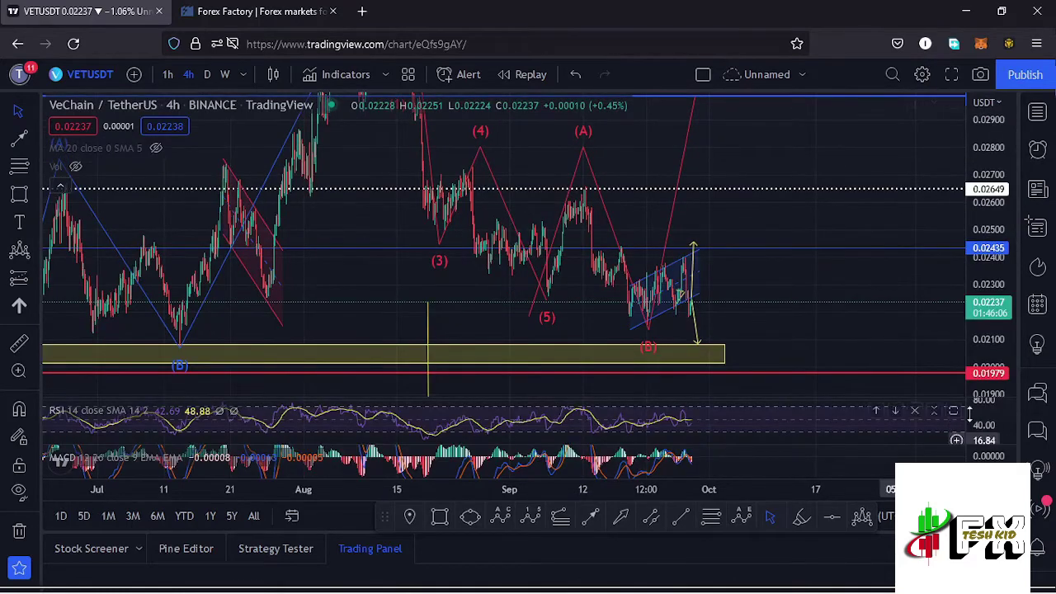
Maximize the RSI pane to inspect it, then restore it to normal size.
{"action": "left_click", "coordinate": [952, 412]}
{"action": "scroll", "coordinate": [660, 363], "scroll_direction": "up", "scroll_amount": 2}
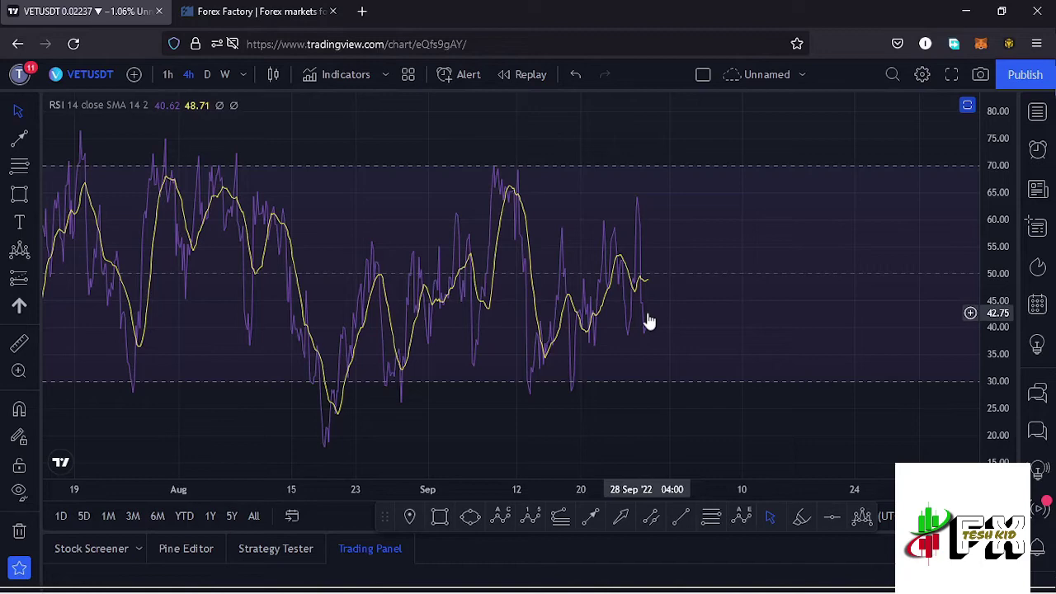
{"action": "left_click", "coordinate": [968, 106]}
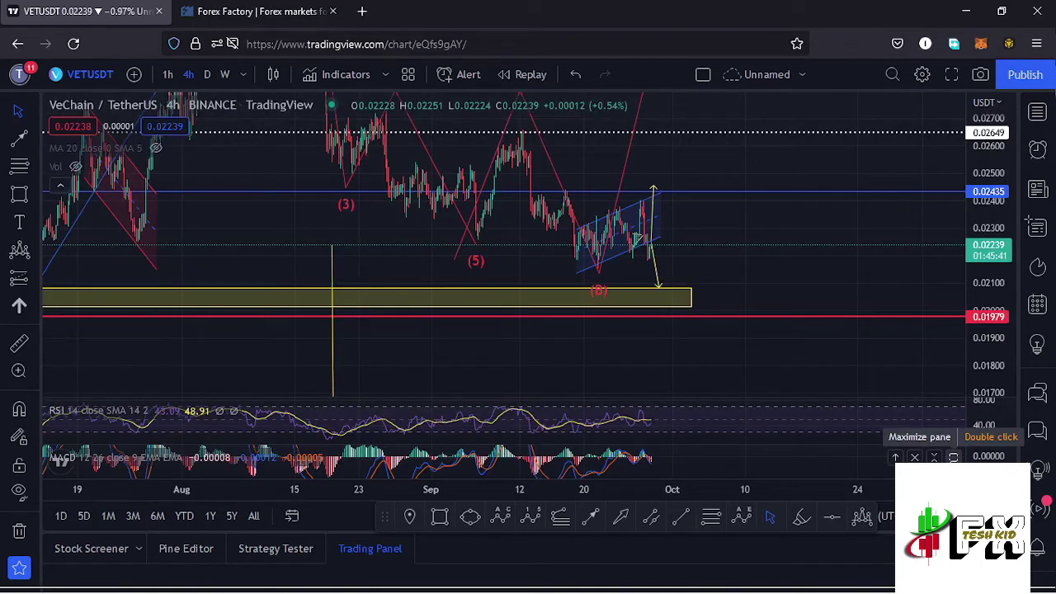
Maximize the MACD pane and zoom into the latest histogram bars around 28 Sep.
{"action": "left_click", "coordinate": [895, 456]}
{"action": "scroll", "coordinate": [594, 322], "scroll_direction": "up", "scroll_amount": 5}
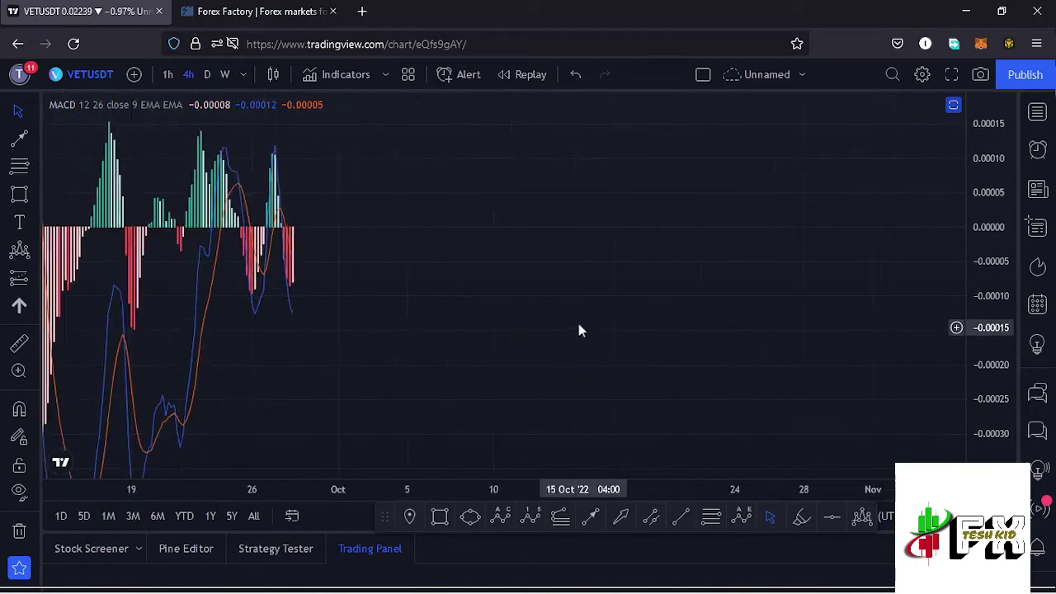
{"action": "left_click_drag", "start_coordinate": [406, 330], "coordinate": [816, 361]}
{"action": "scroll", "coordinate": [589, 368], "scroll_direction": "left", "scroll_amount": 3}
{"action": "scroll", "coordinate": [561, 366], "scroll_direction": "up", "scroll_amount": 3}
{"action": "scroll", "coordinate": [656, 363], "scroll_direction": "left", "scroll_amount": 5}
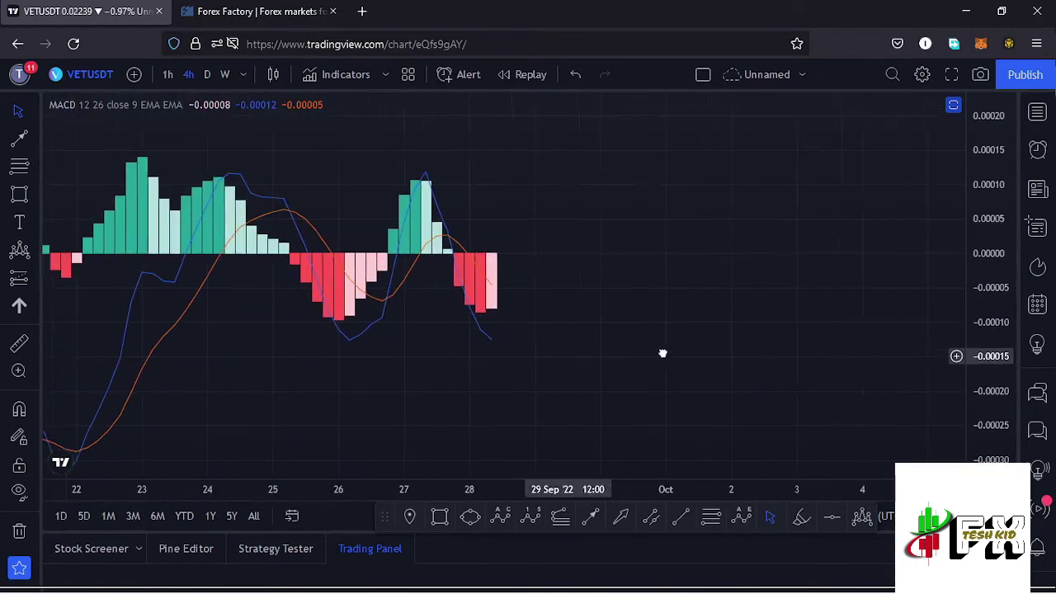
{"action": "scroll", "coordinate": [627, 363], "scroll_direction": "up", "scroll_amount": 3}
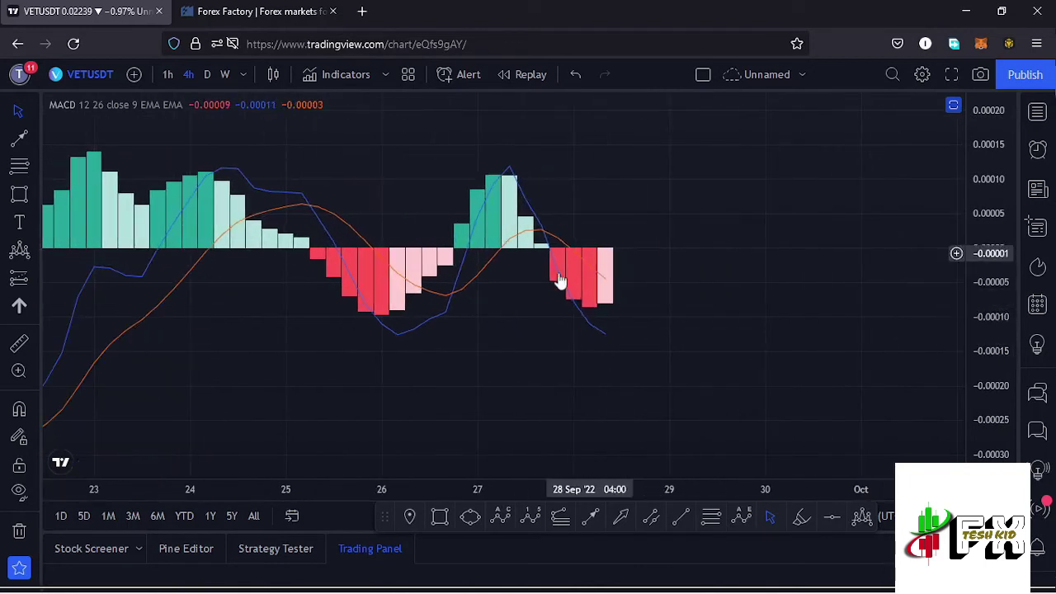